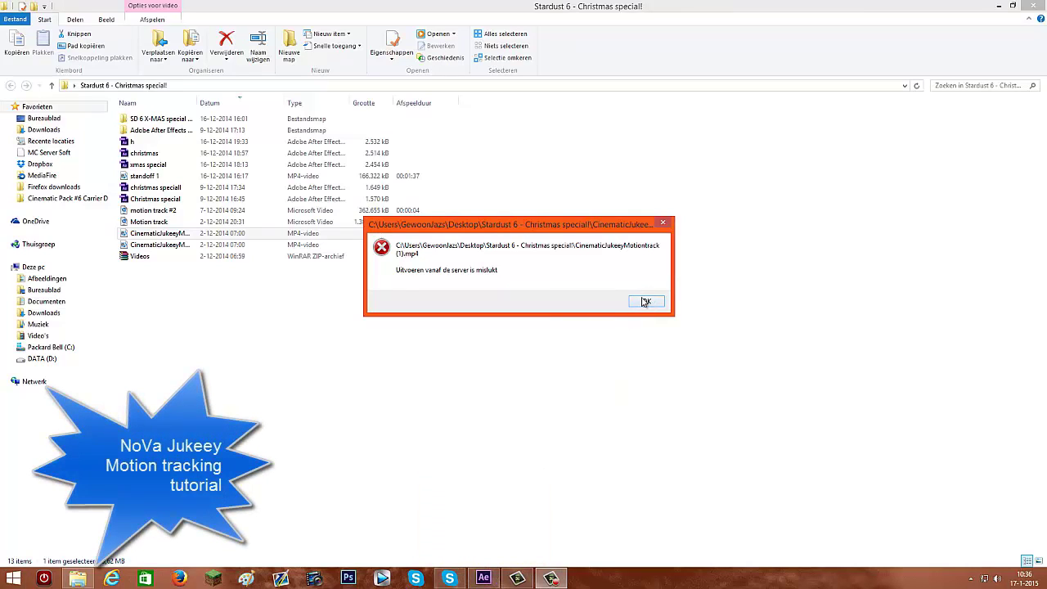
Dismiss the playback error and drag CinematicJukeeyMotiontrack (1).mp4 toward After Effects.
left_click(645, 302)
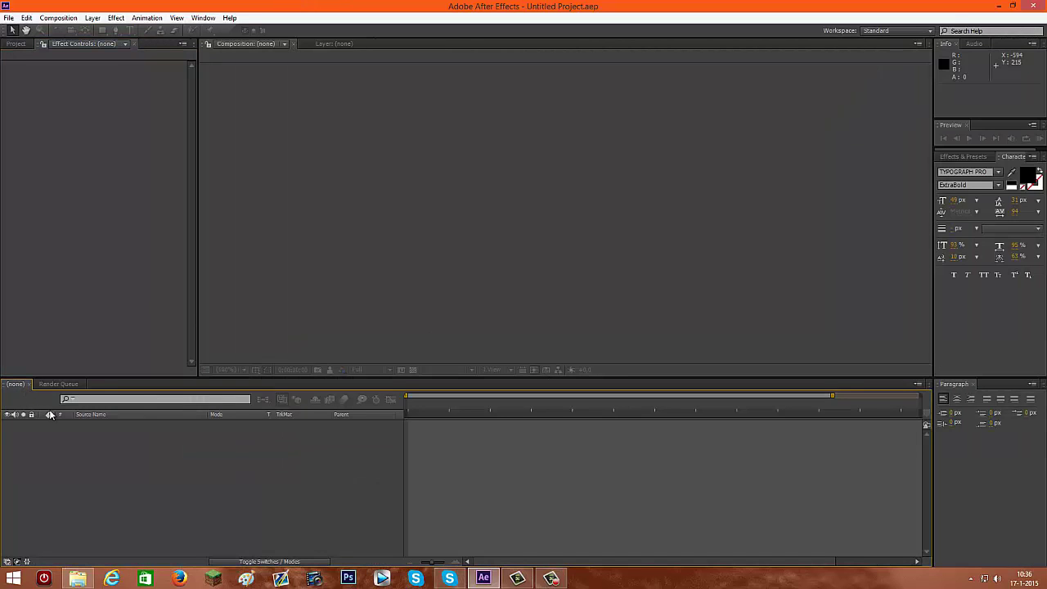
left_click(78, 579)
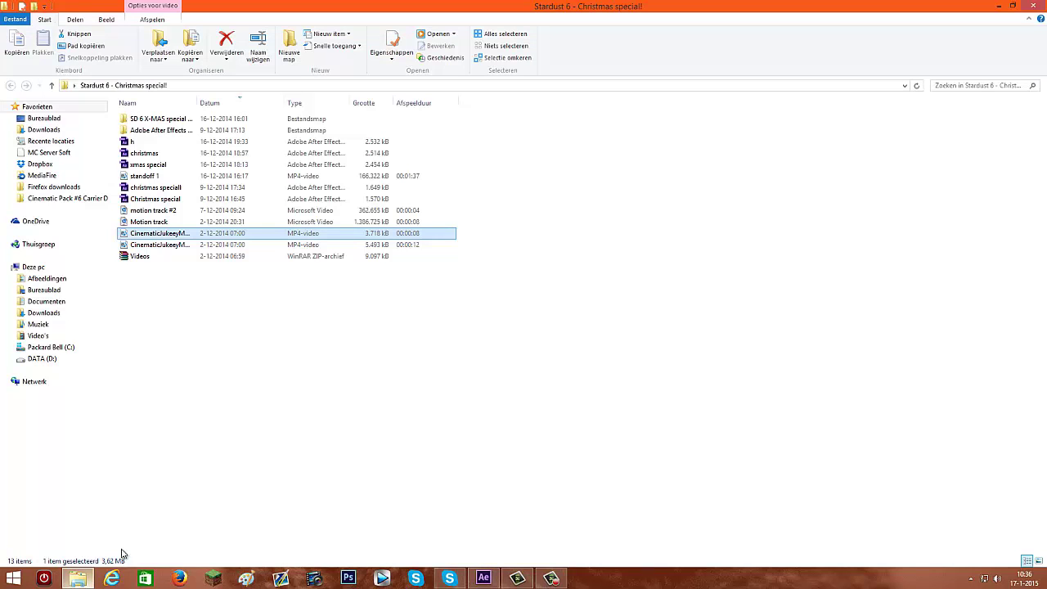
left_click(170, 246, "shift")
left_click(170, 234)
left_click_drag(217, 236, 39, 217)
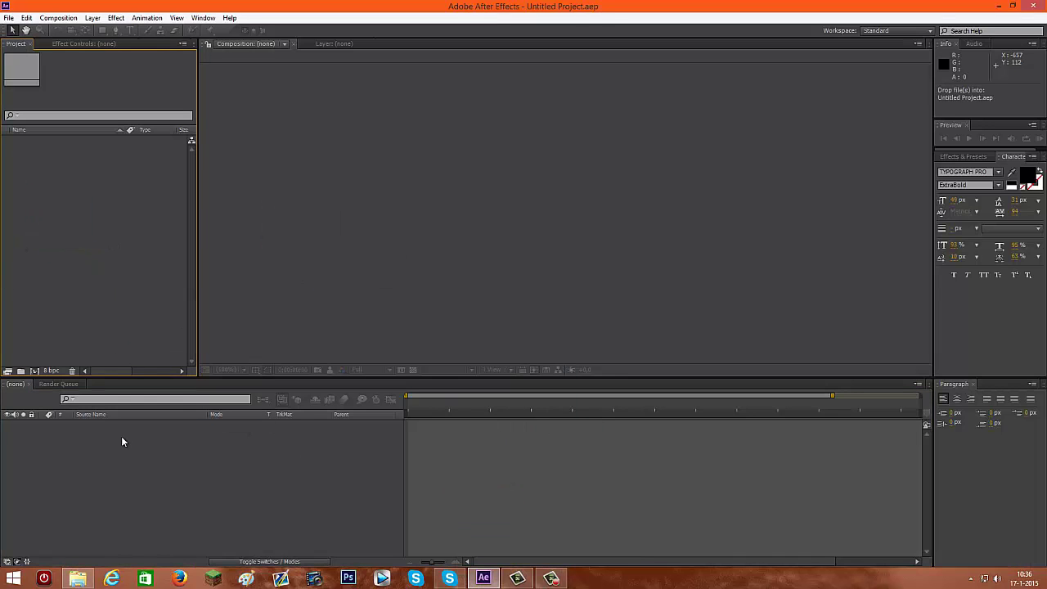
left_click(78, 578)
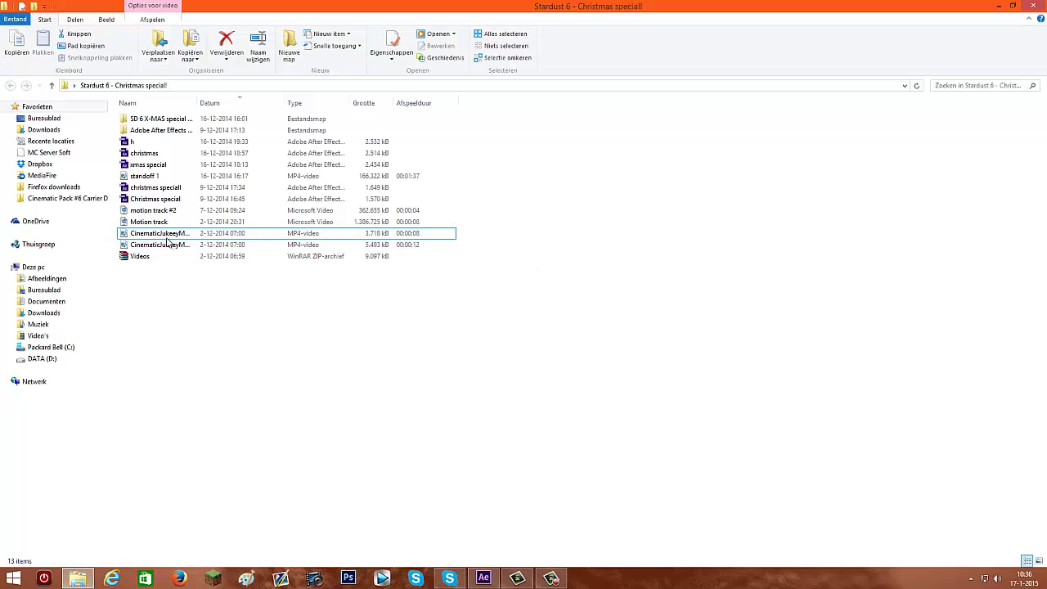
Import the clip and build a new composition from it, dismissing the ray-traced renderer notice.
left_click_drag(164, 233, 129, 295)
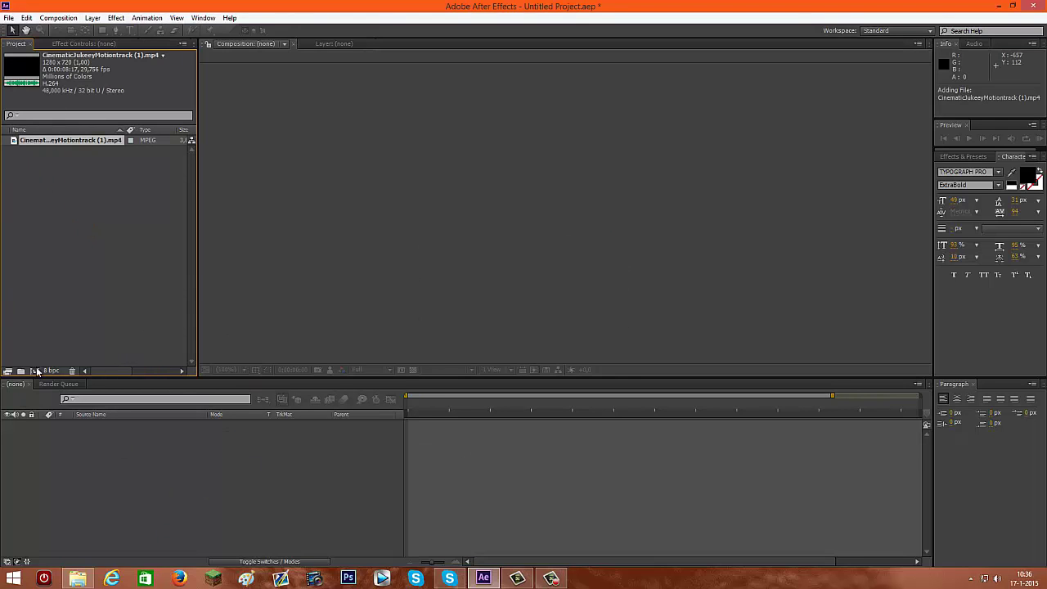
left_click_drag(36, 371, 36, 371)
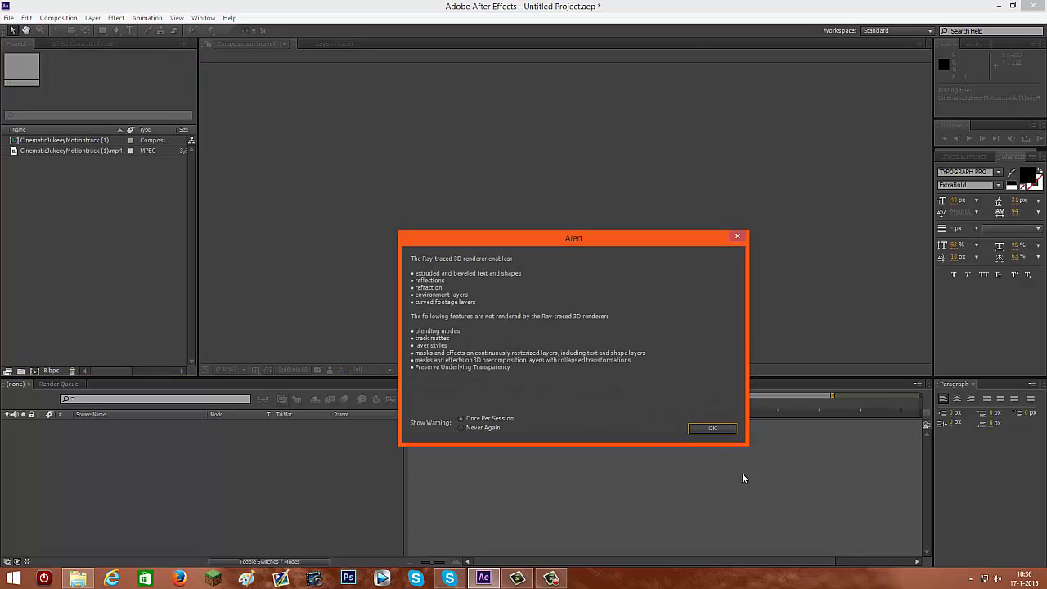
left_click(697, 427)
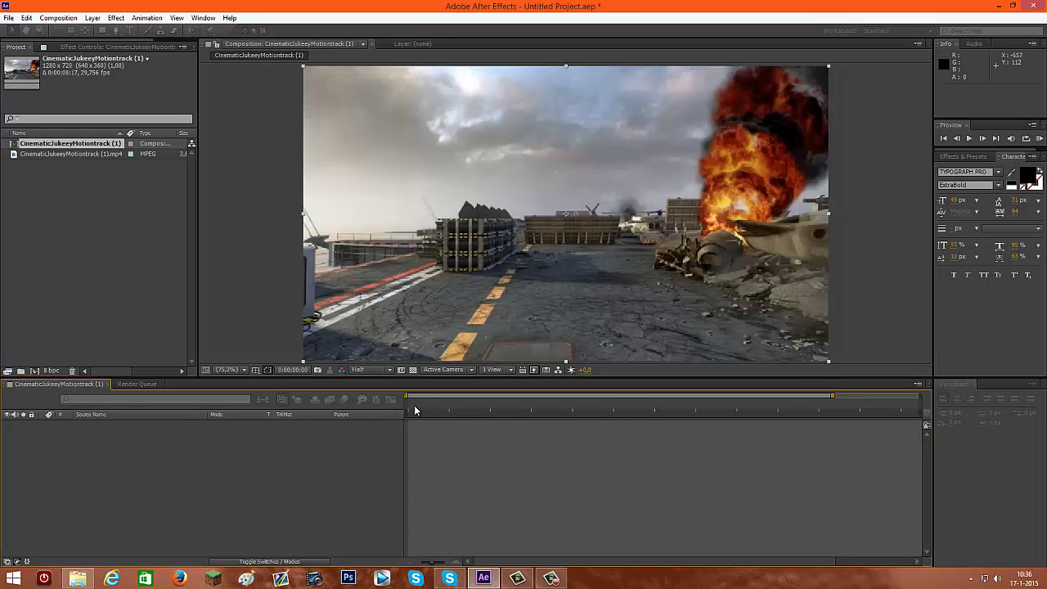
Trim the composition to a work area from 0:00:00:06 to 0:00:05:29.
left_click(481, 402)
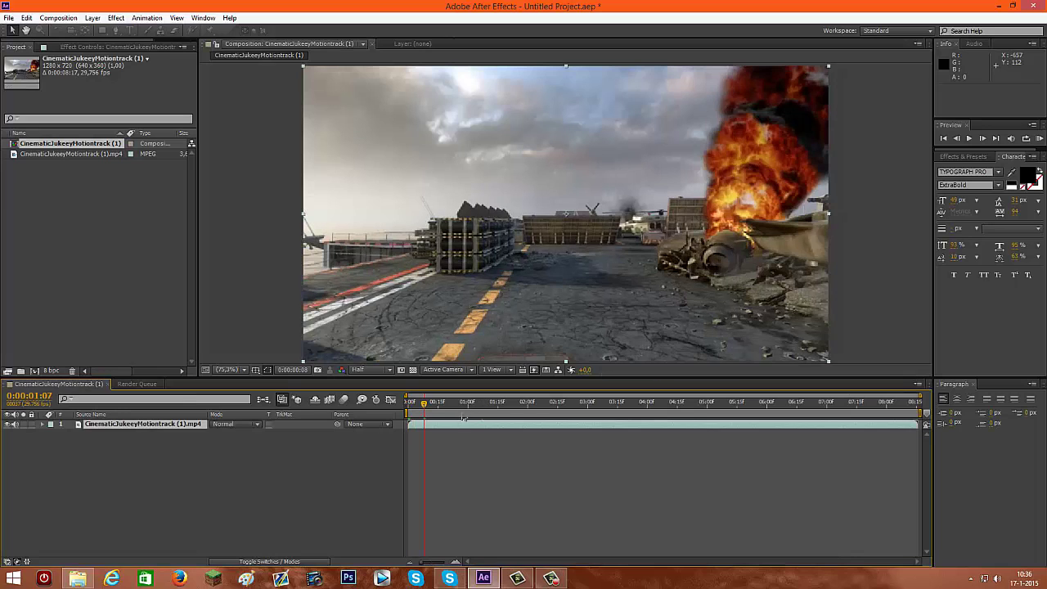
left_click(800, 402)
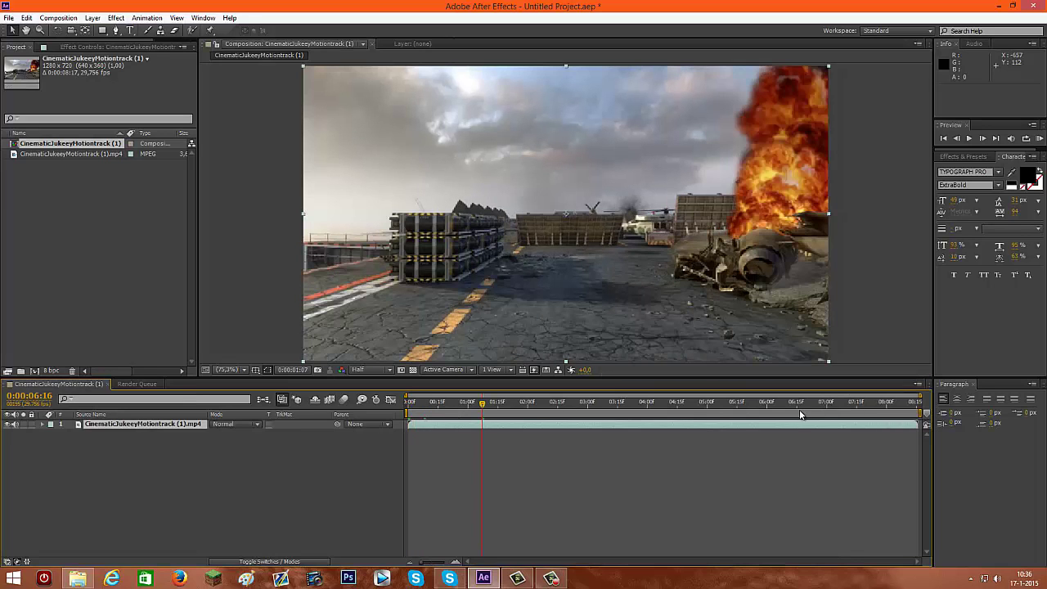
left_click_drag(920, 411, 769, 412)
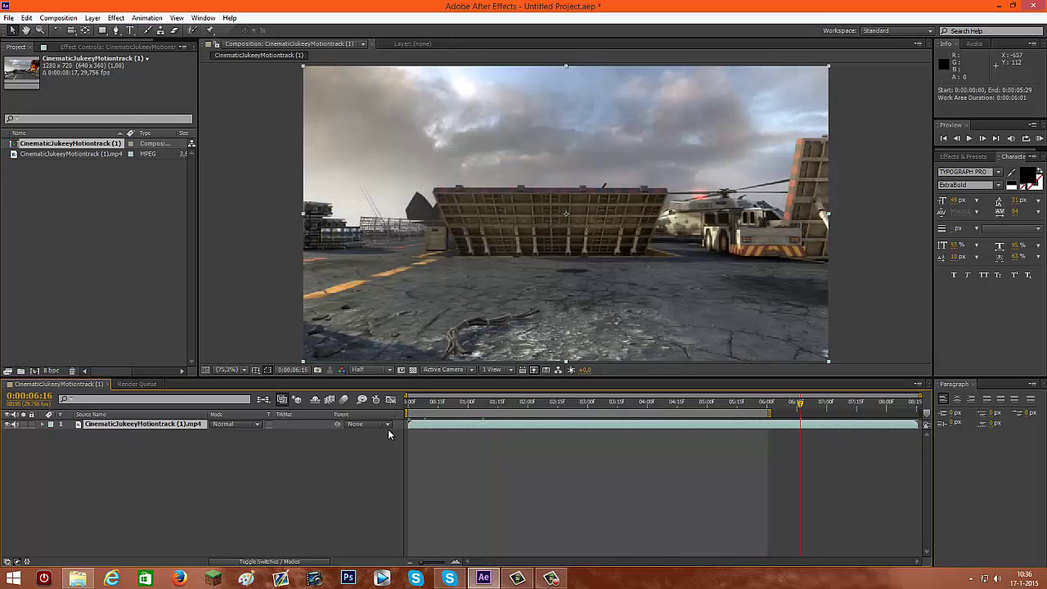
left_click_drag(409, 412, 421, 411)
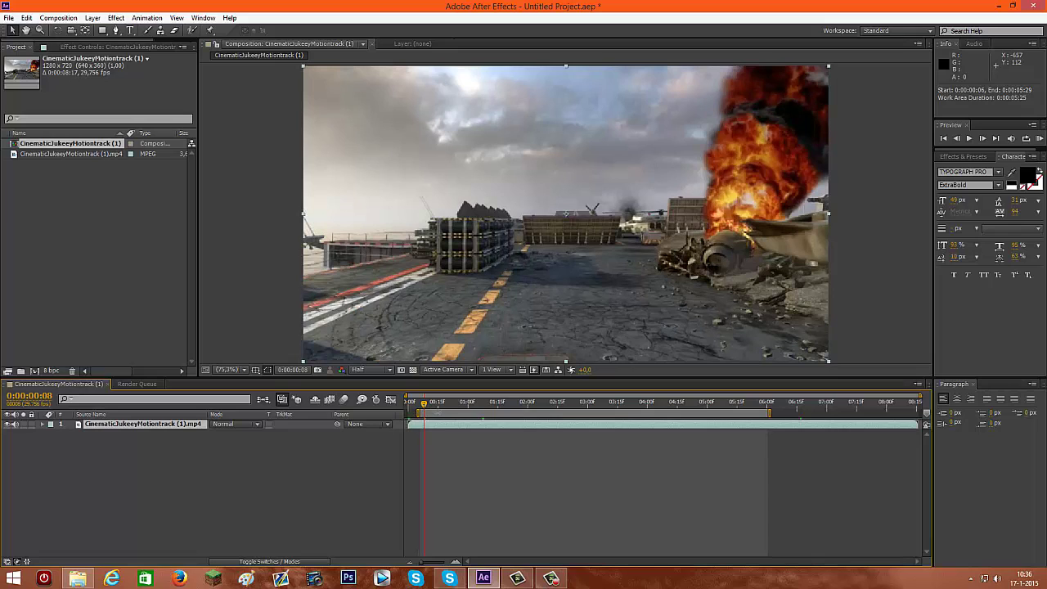
right_click(439, 414)
left_click(499, 444)
left_click(410, 408)
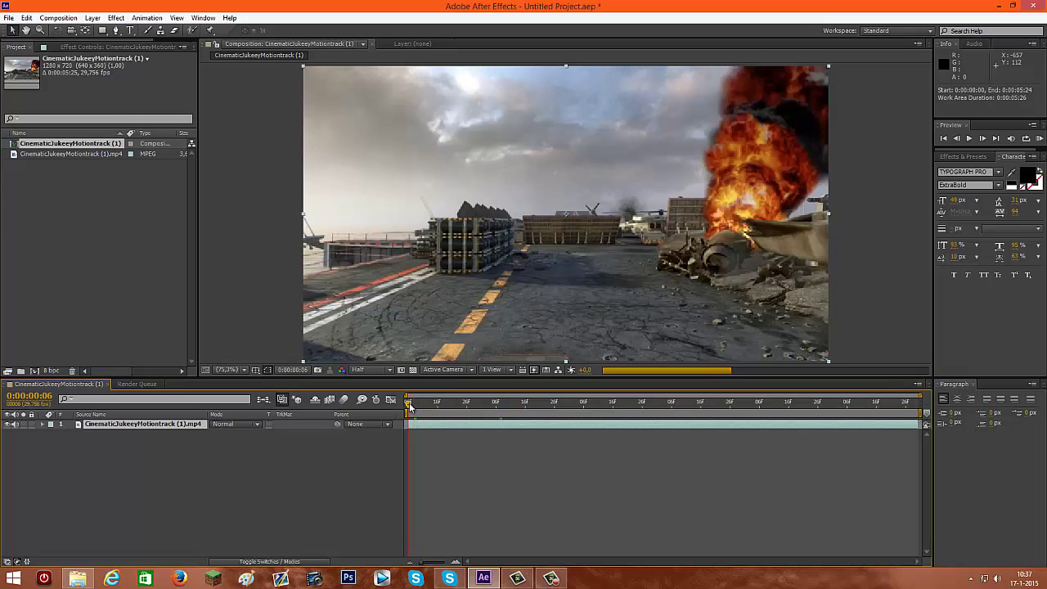
left_click(911, 400)
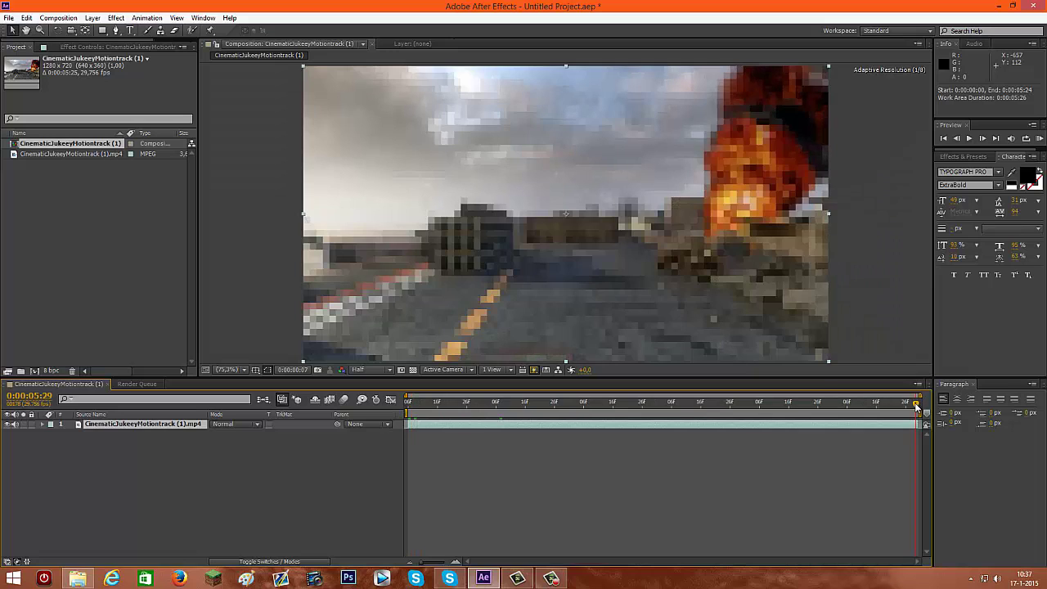
left_click(390, 399)
left_click(409, 404)
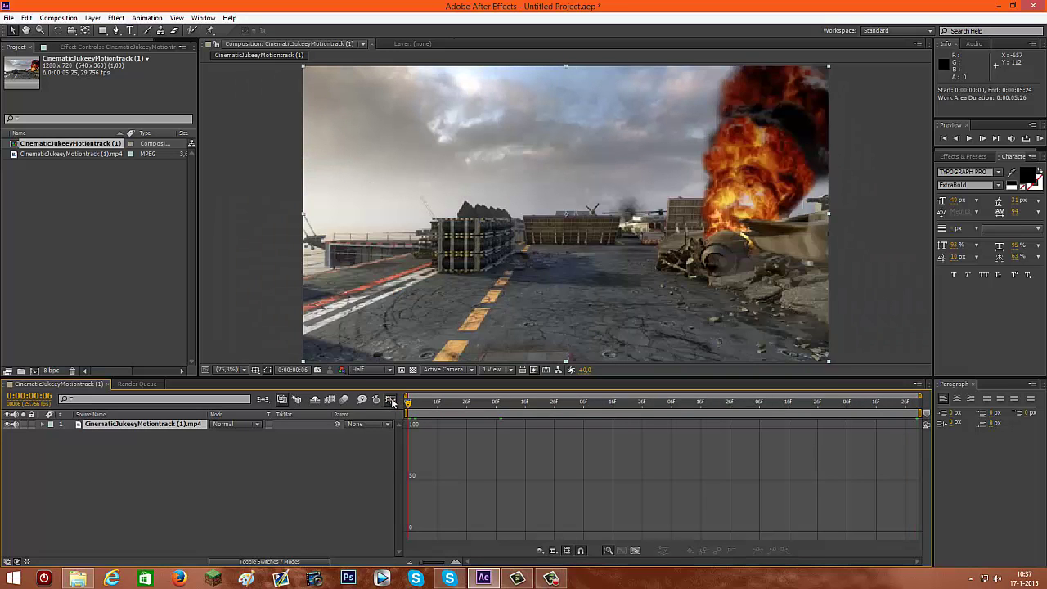
Apply the 3D Camera Tracker effect from Perspective to the burning-deck footage layer.
left_click(391, 399)
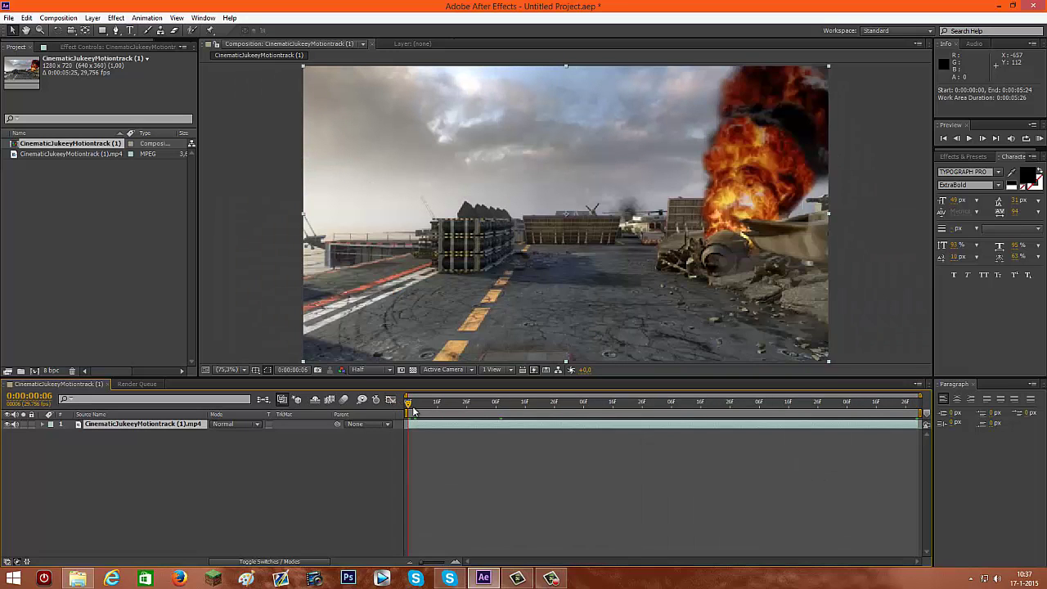
left_click(115, 17)
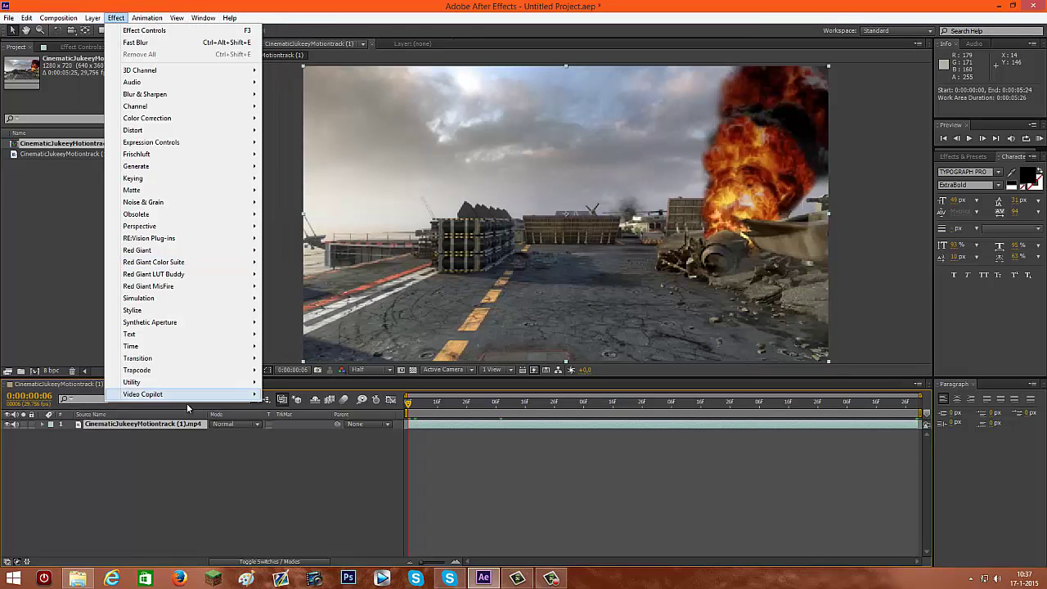
mouse_move(237, 226)
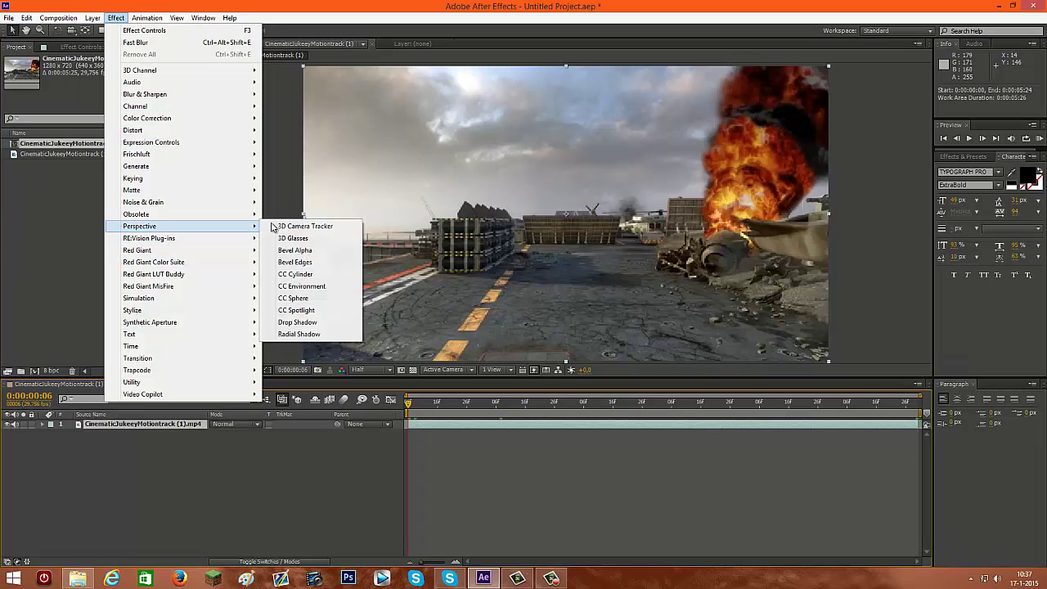
left_click(295, 226)
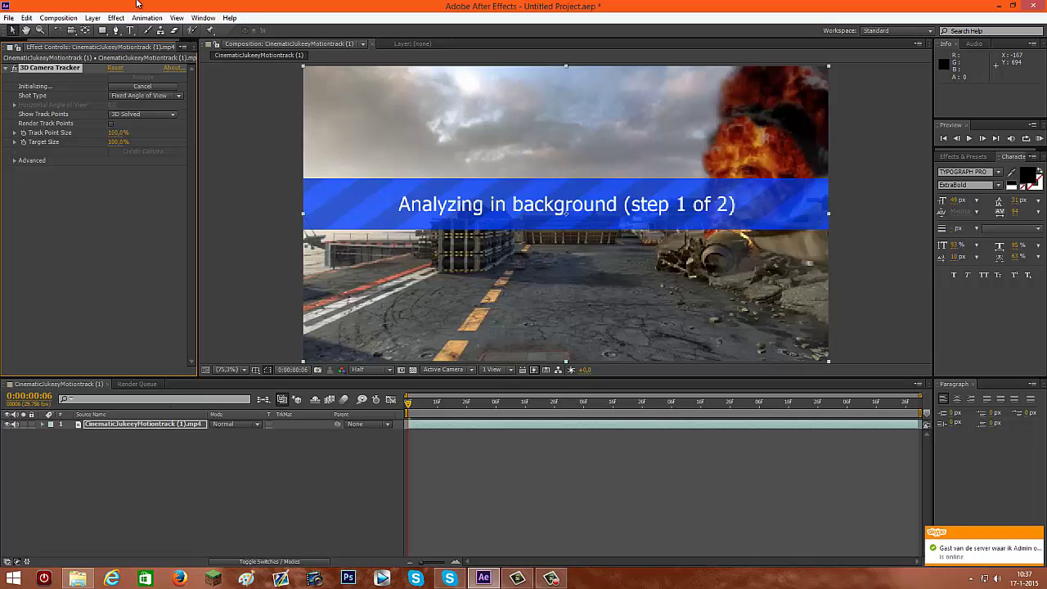
Add a new text layer reading JUKEEY above the footage.
left_click(93, 18)
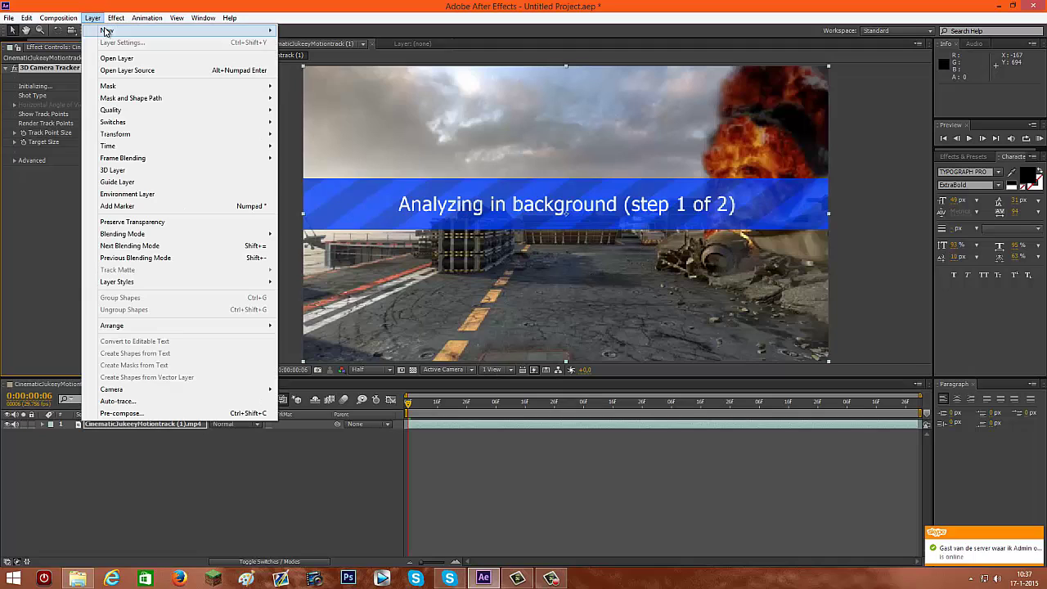
mouse_move(108, 30)
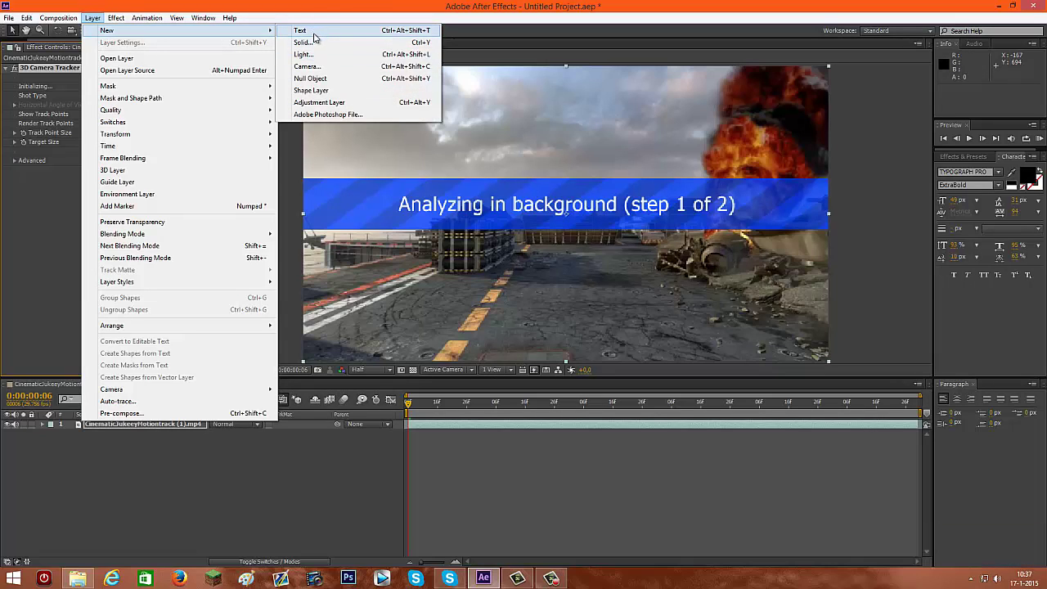
left_click(314, 32)
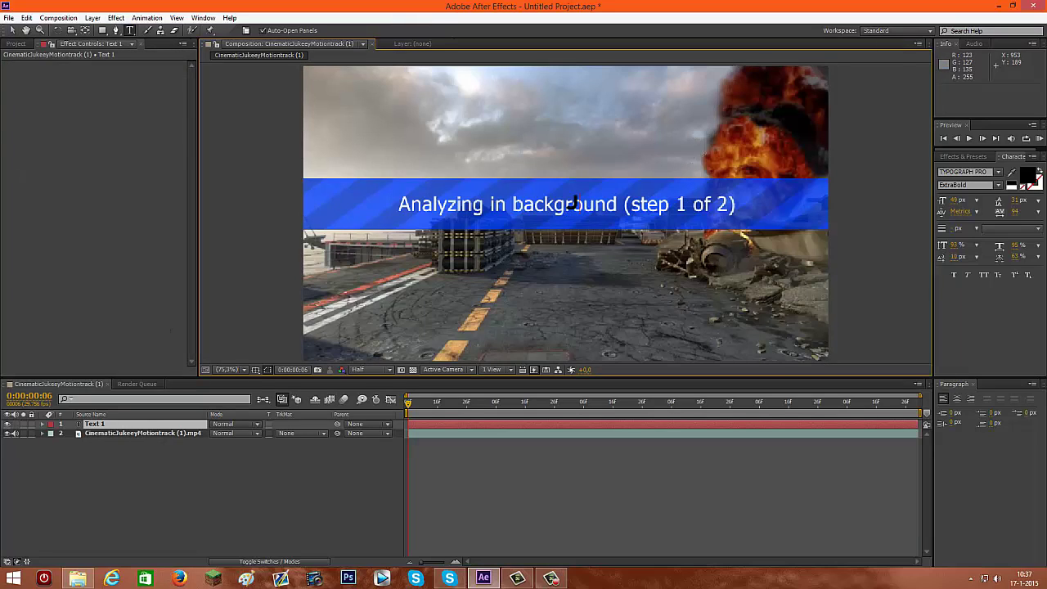
type("JUKEEY")
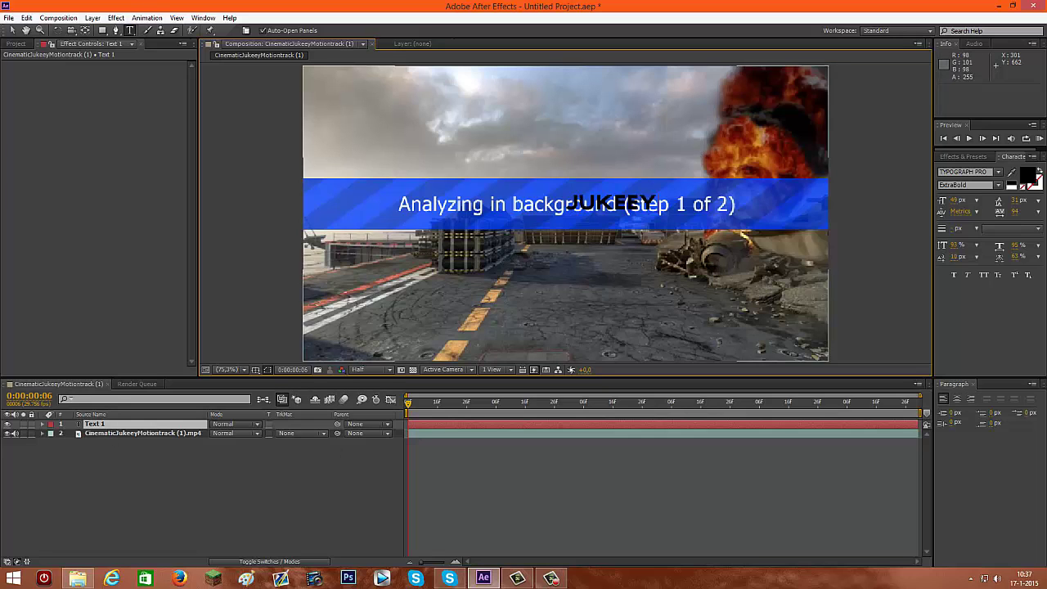
left_click(110, 23)
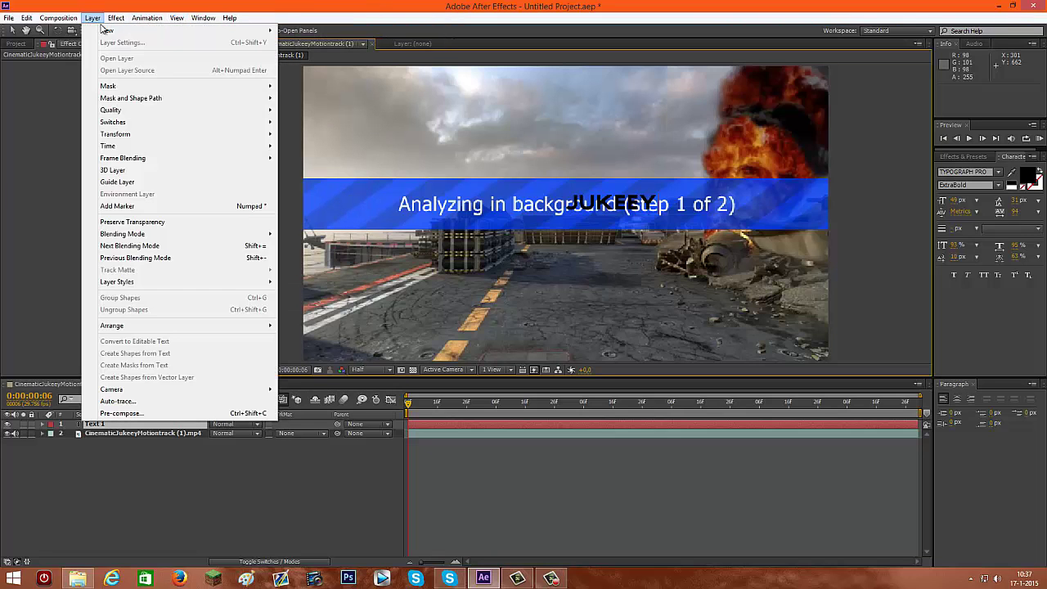
Create a composition-sized black solid named Black Solid 1.
key("Escape")
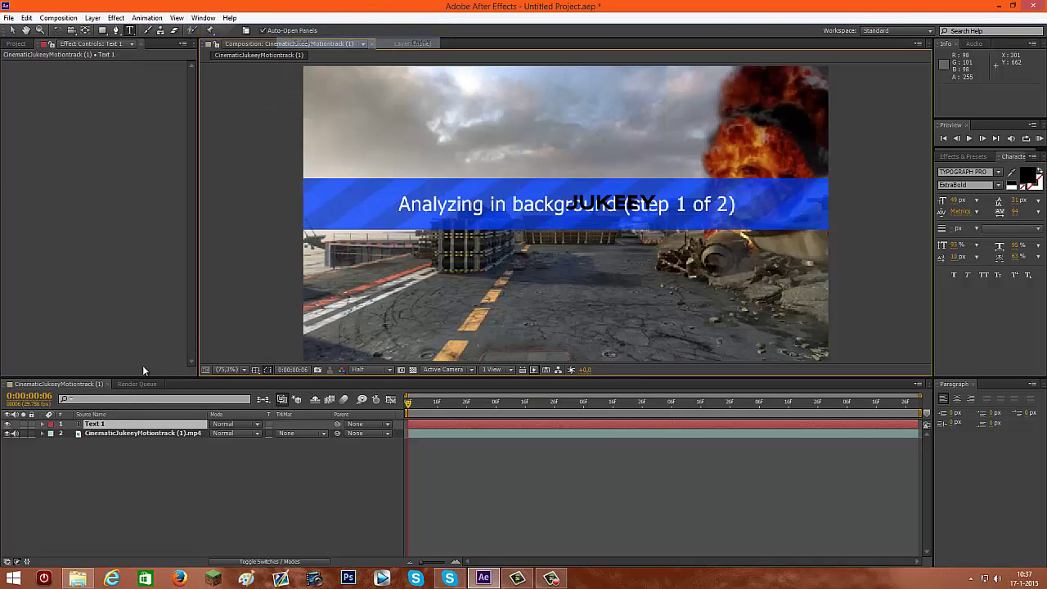
key("ctrl+y")
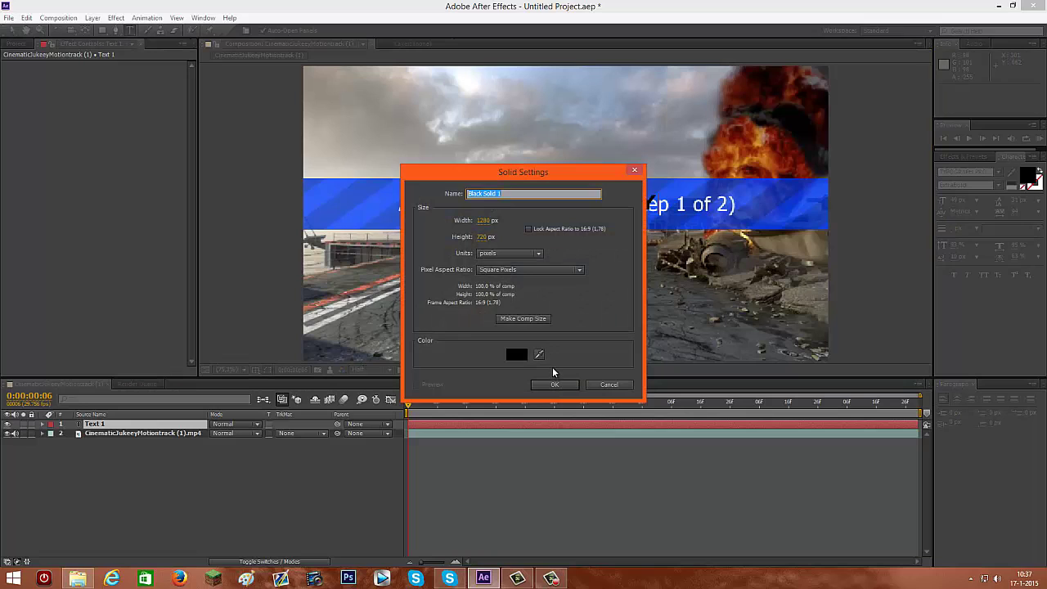
left_click(554, 385)
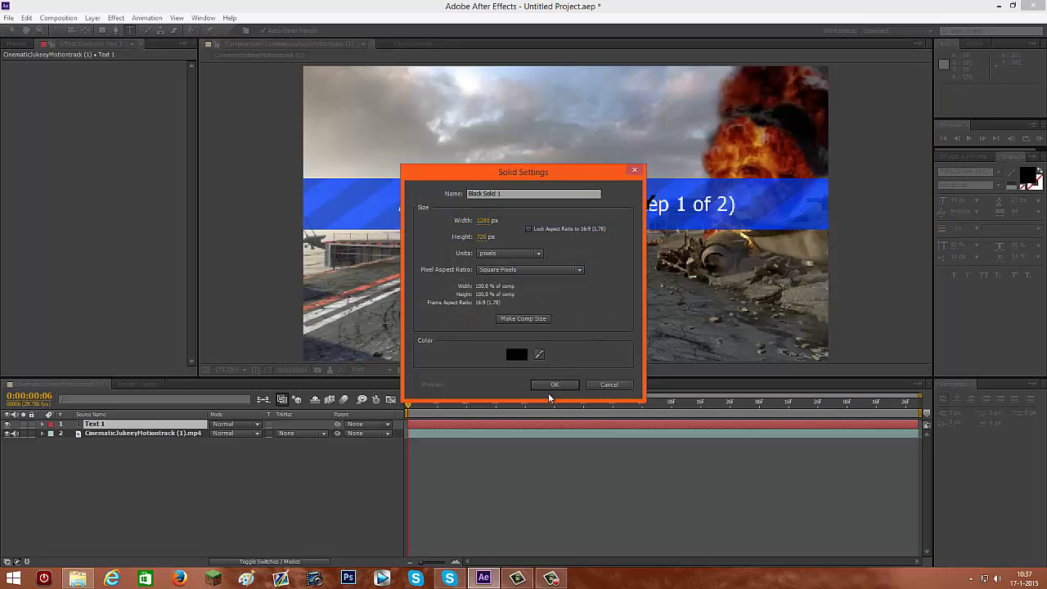
left_click(532, 319)
left_click(556, 385)
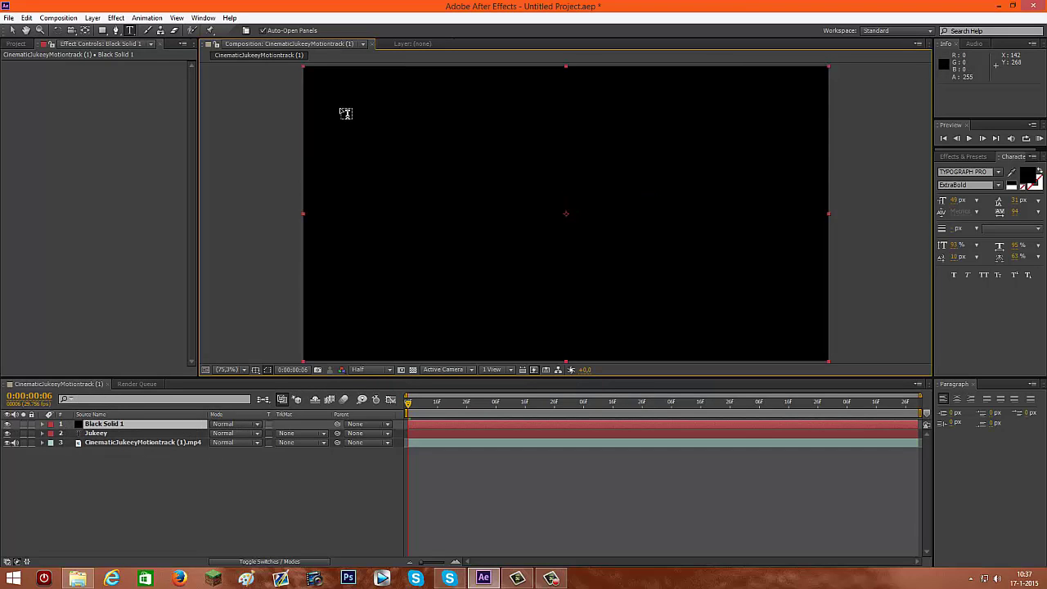
Apply the Element 3D effect to Black Solid 1 and briefly check its Render Settings.
left_click(116, 18)
mouse_move(245, 394)
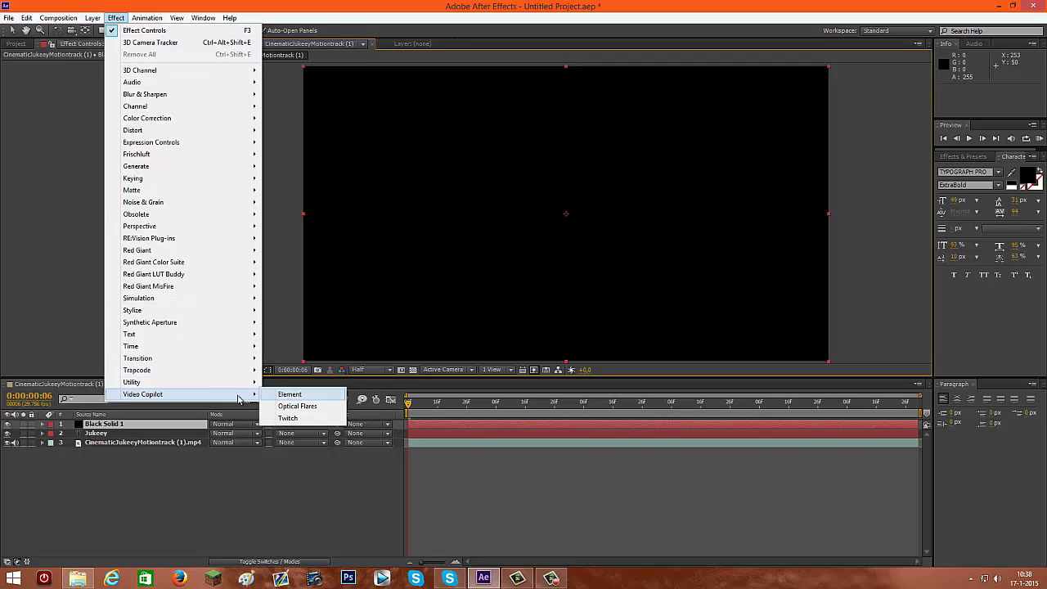
left_click(295, 407)
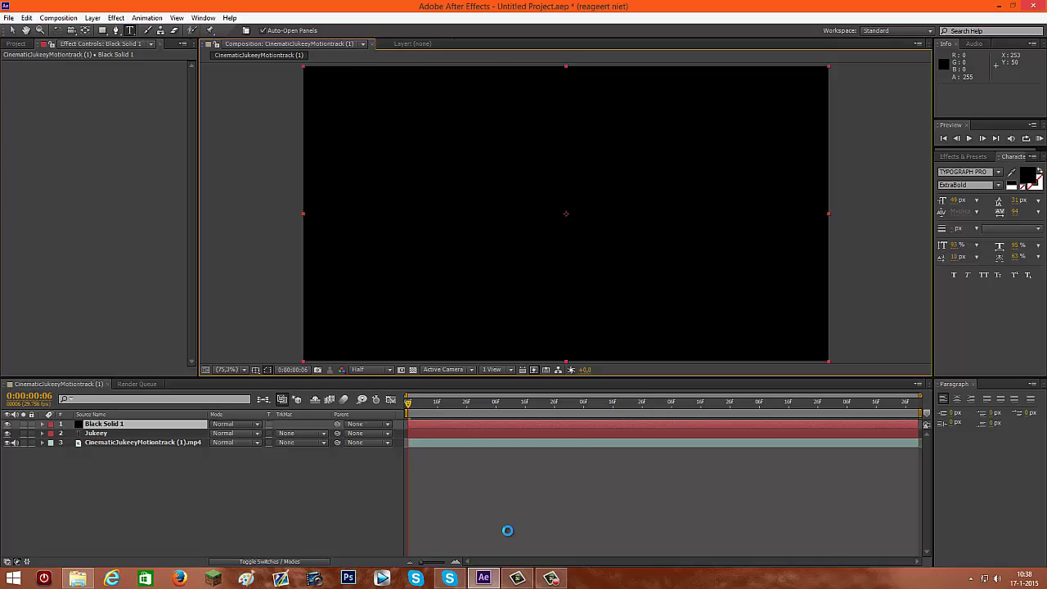
left_click(551, 578)
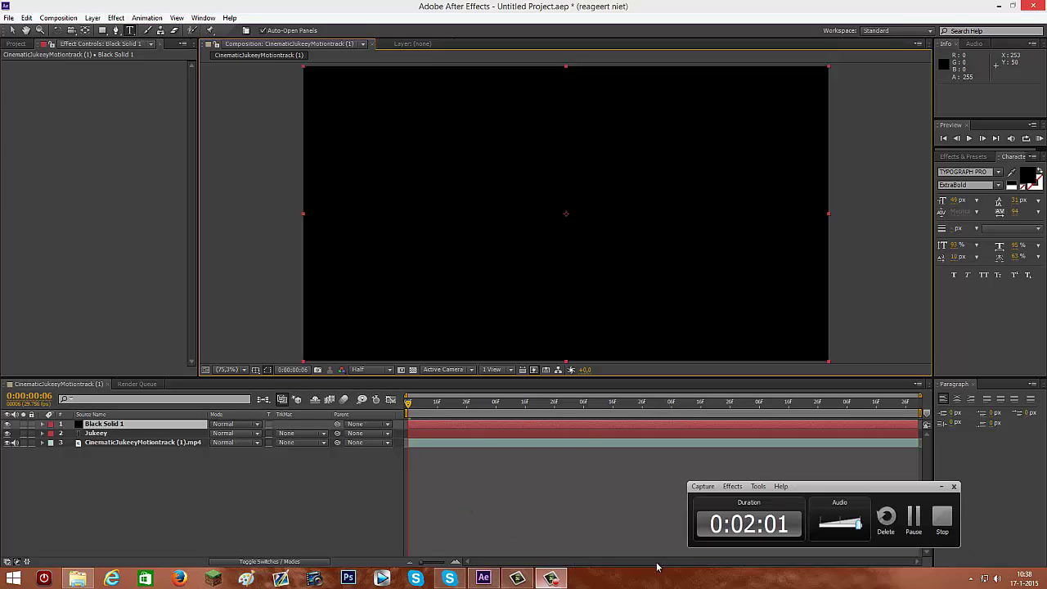
left_click(913, 522)
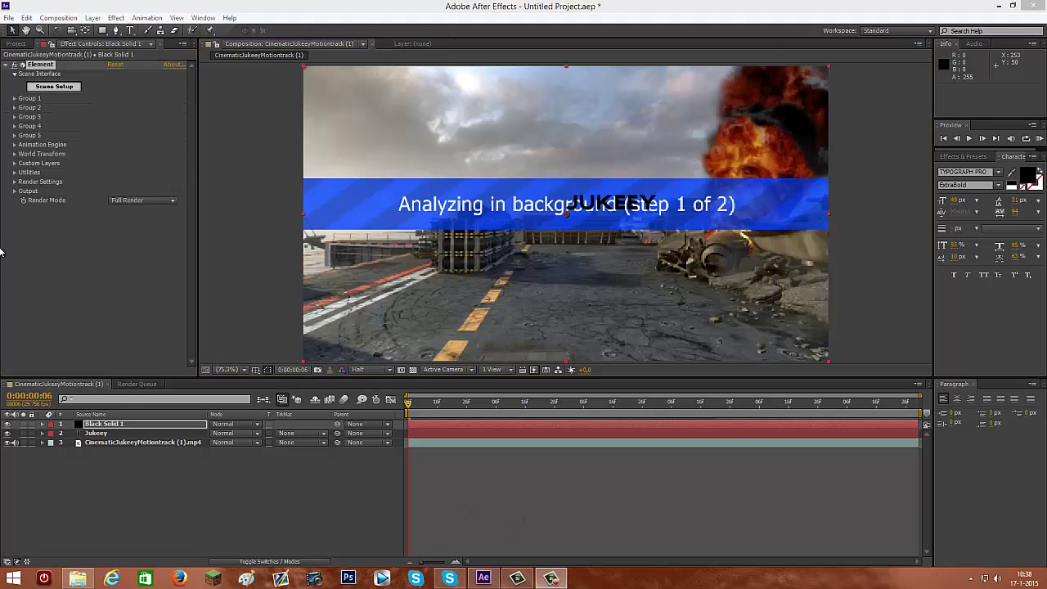
left_click(14, 183)
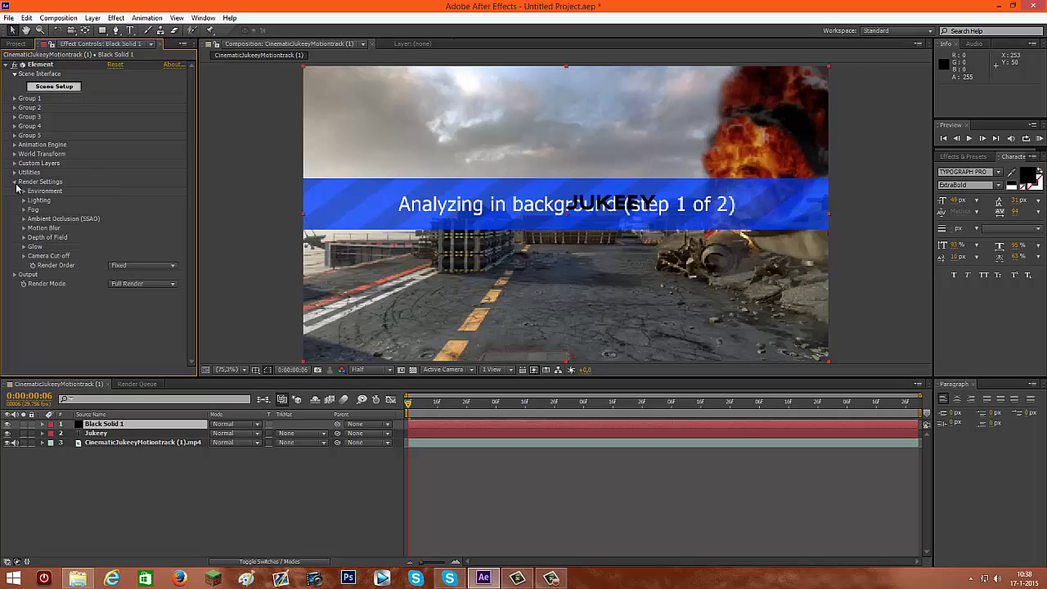
left_click(15, 182)
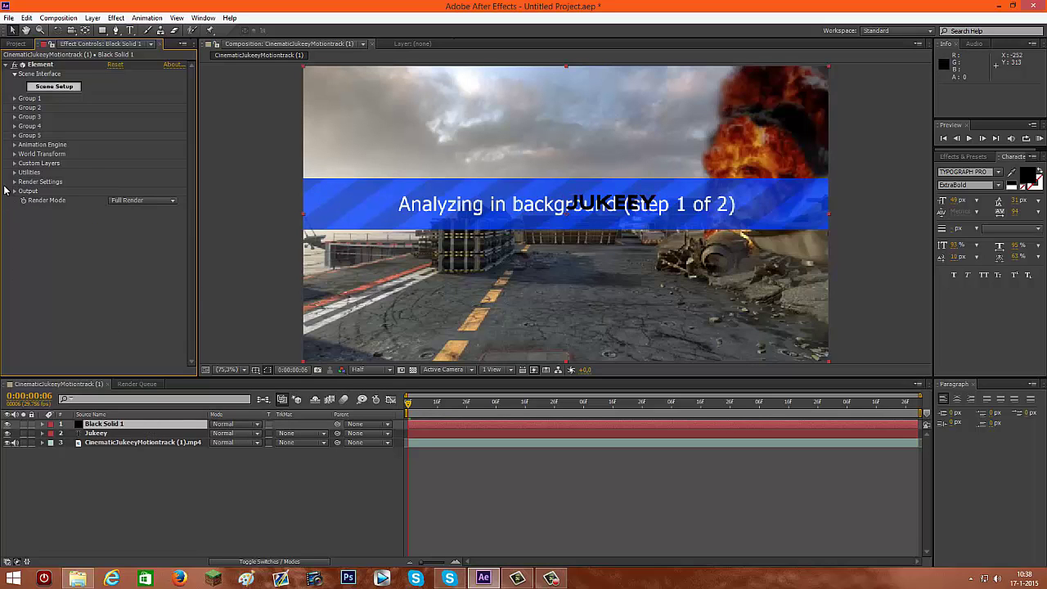
Duplicate the footage layer, delete the copy's 3D Camera Tracker, and rename it Envoirement.
left_click(195, 443)
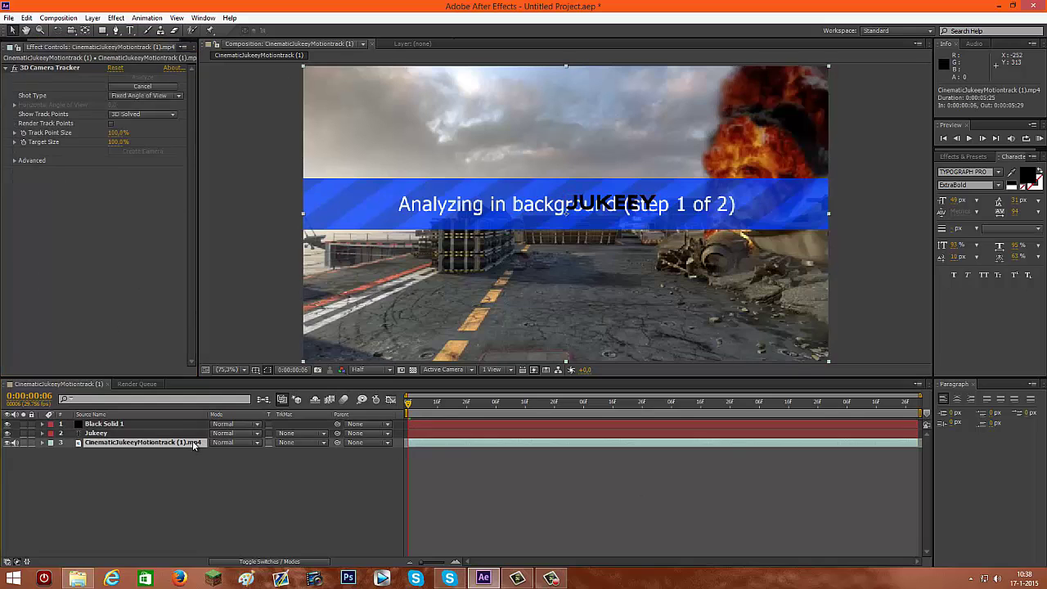
key("ctrl+d")
left_click(145, 454)
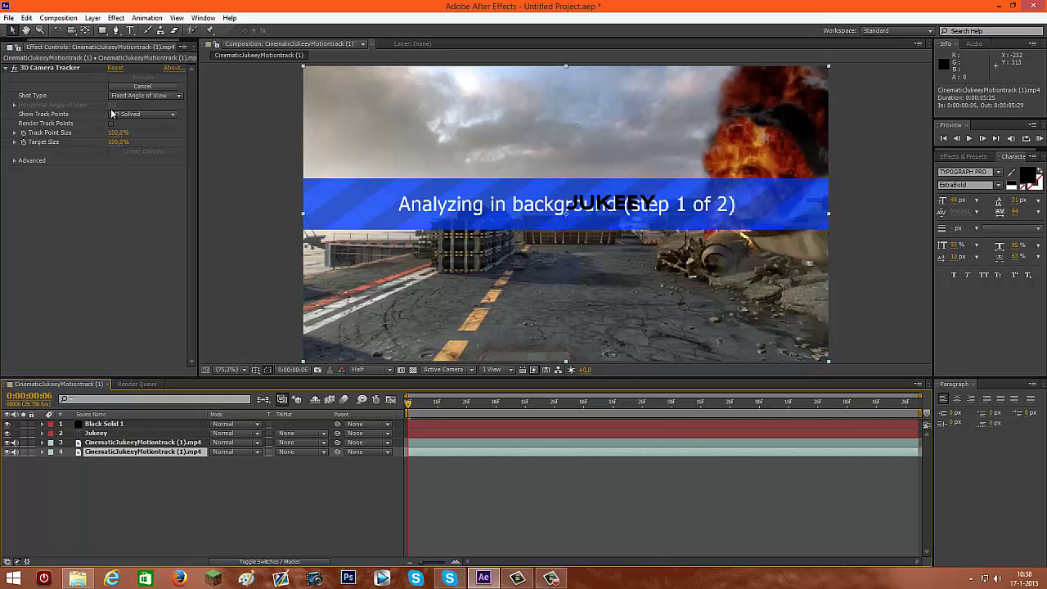
left_click(63, 67)
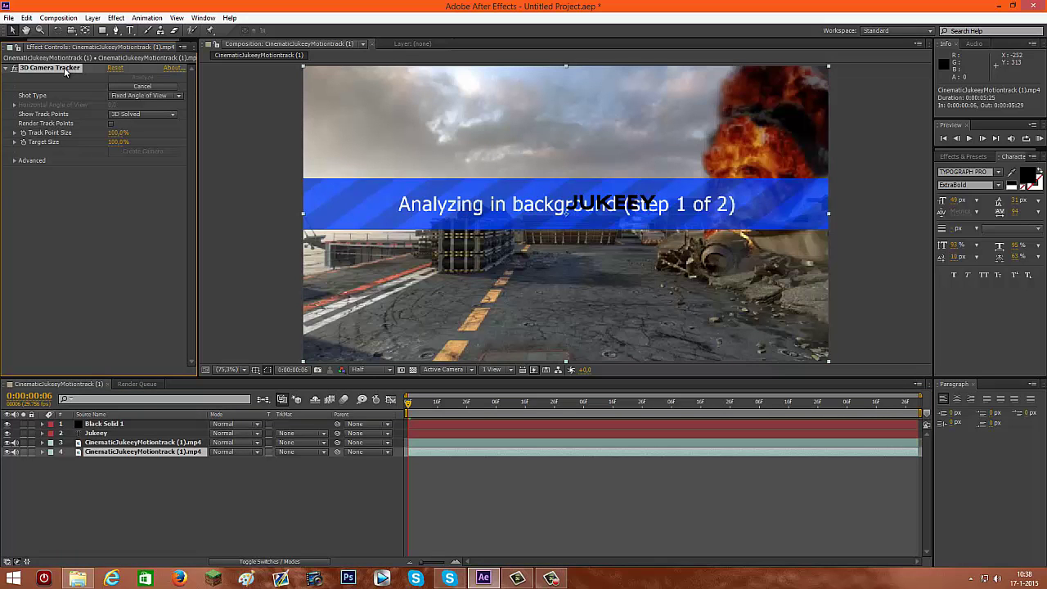
key("Delete")
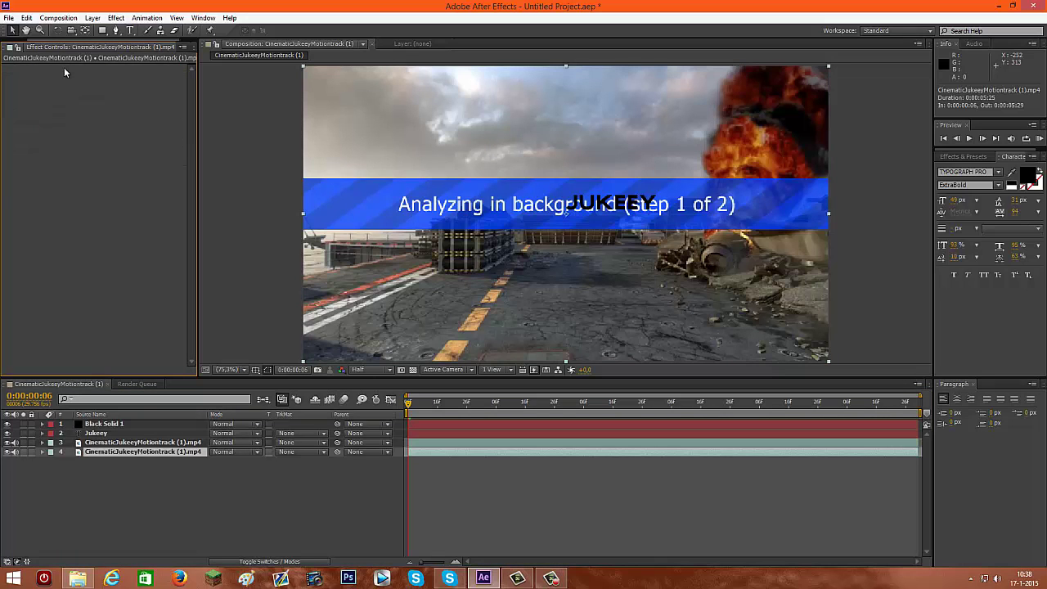
right_click(135, 448)
left_click(182, 441)
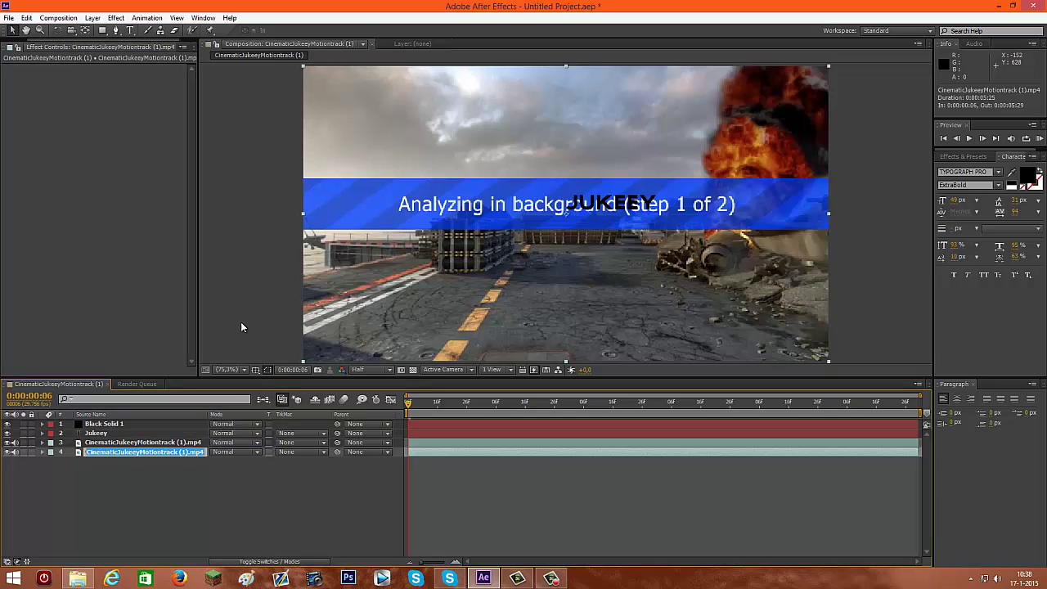
type("Envoirem")
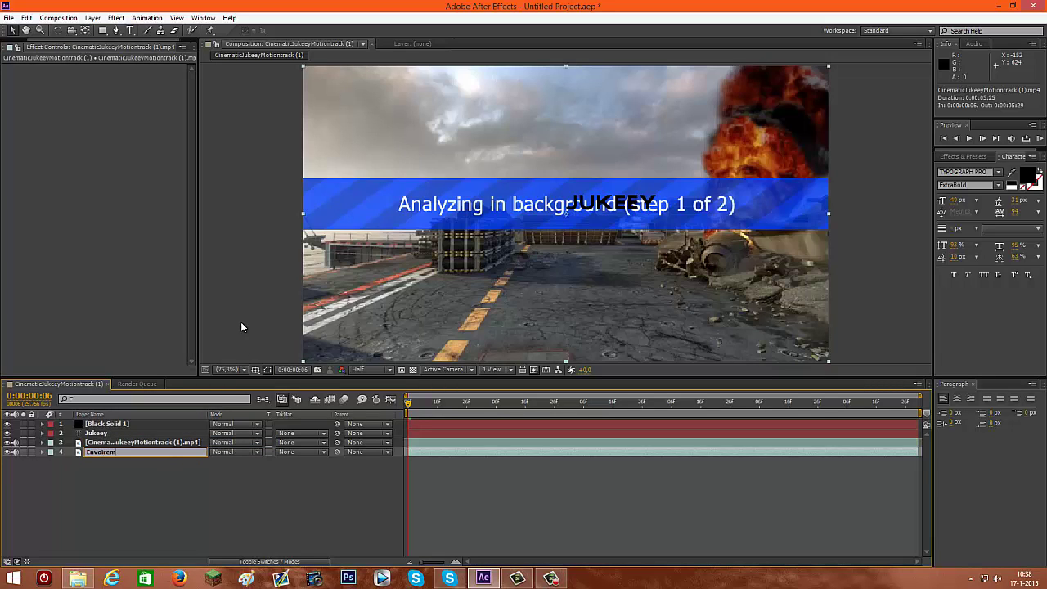
type("ent")
key("Return")
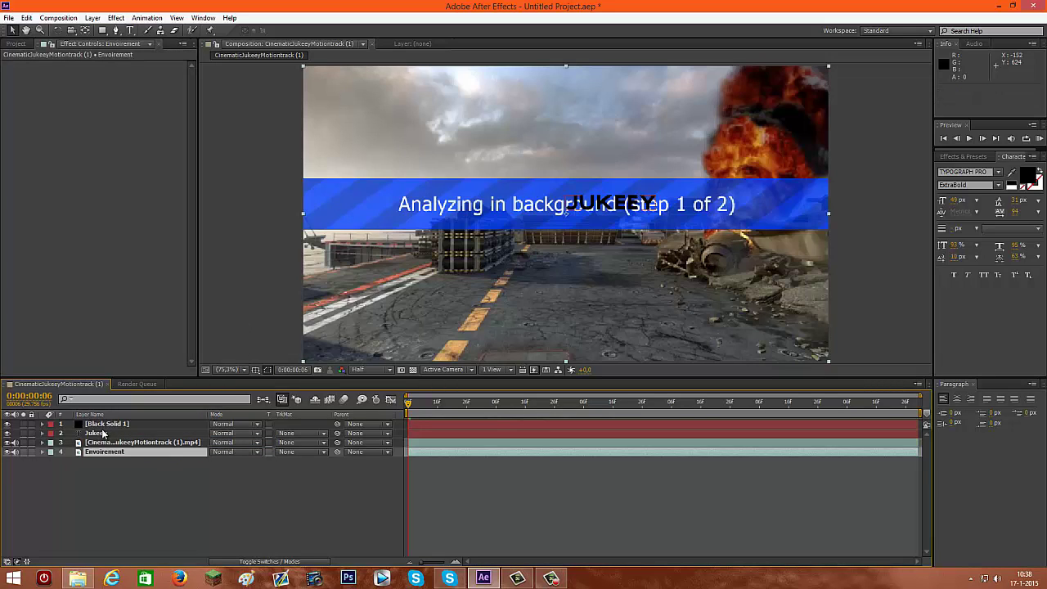
Rename the Black Solid 1 layer to Element.
left_click(117, 425)
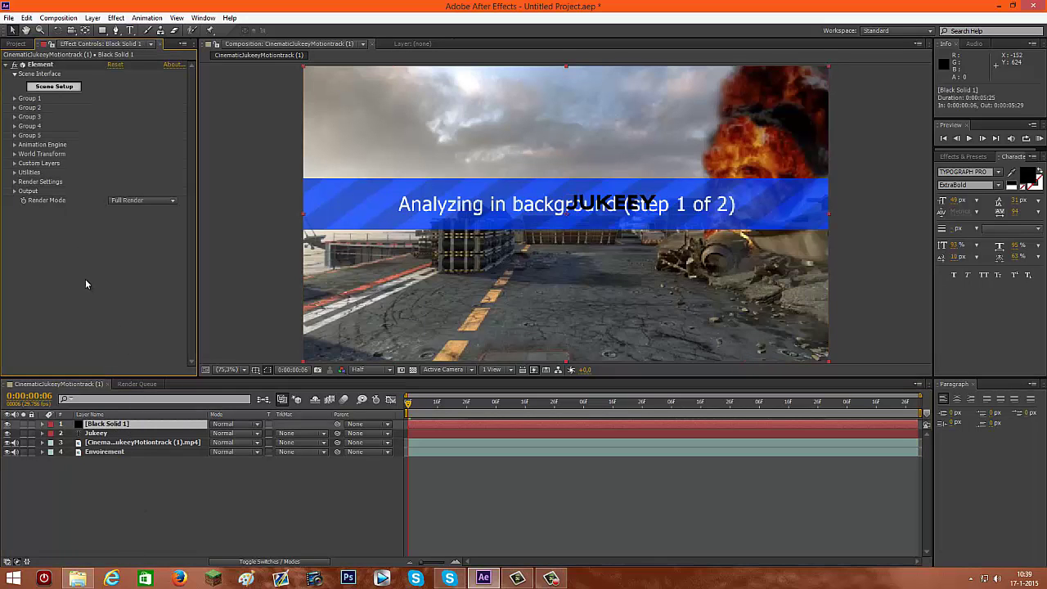
right_click(127, 423)
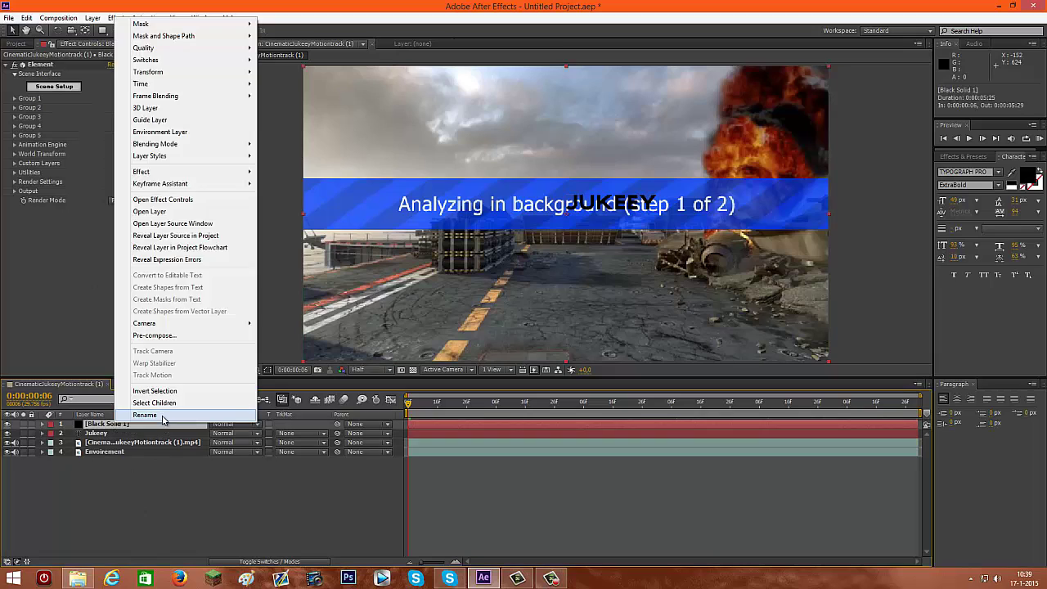
left_click(139, 420)
type("Elemt")
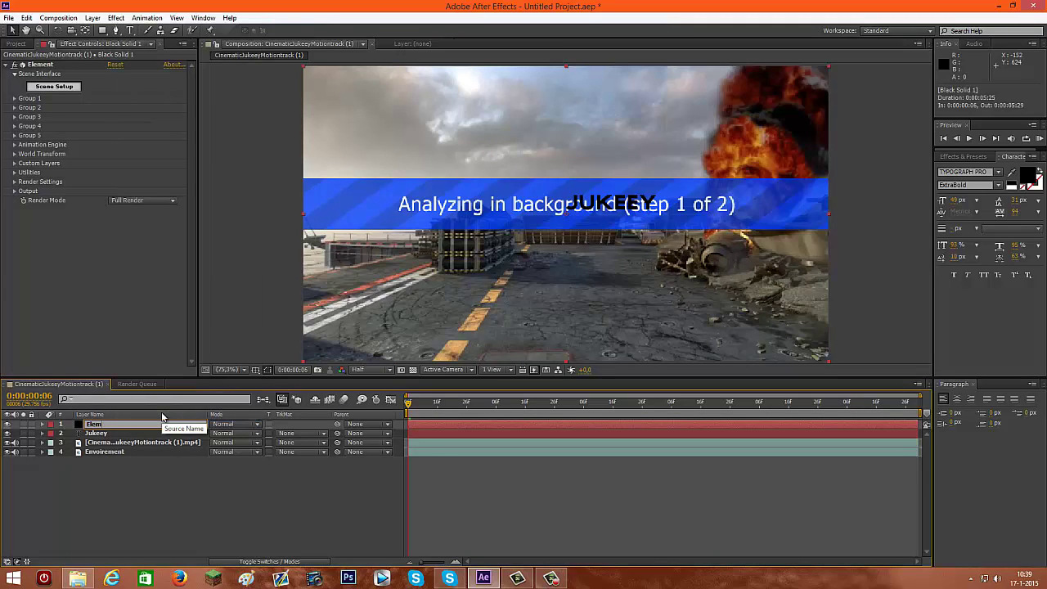
key("Return")
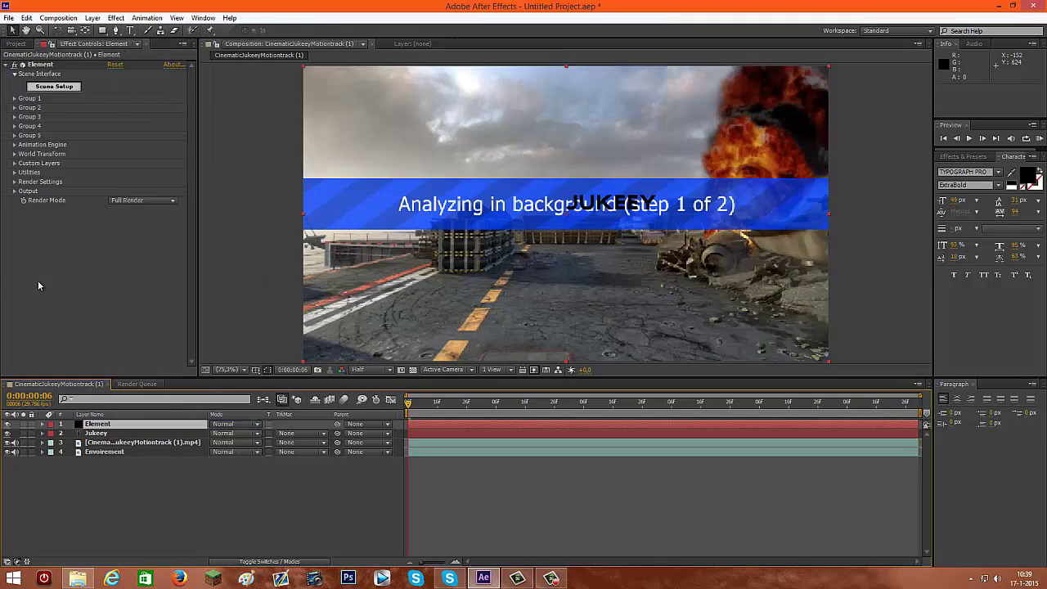
Under Custom Text and Masks, set Path Layer 1 to 2. Jukeey and hide the Jukeey text layer.
left_click(37, 281)
left_click(14, 163)
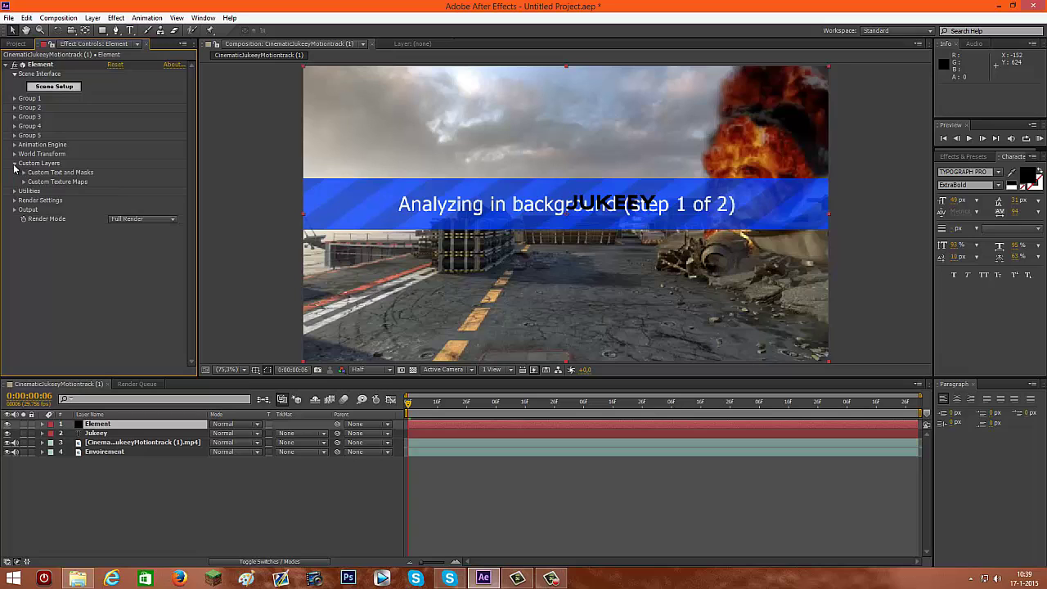
left_click(24, 182)
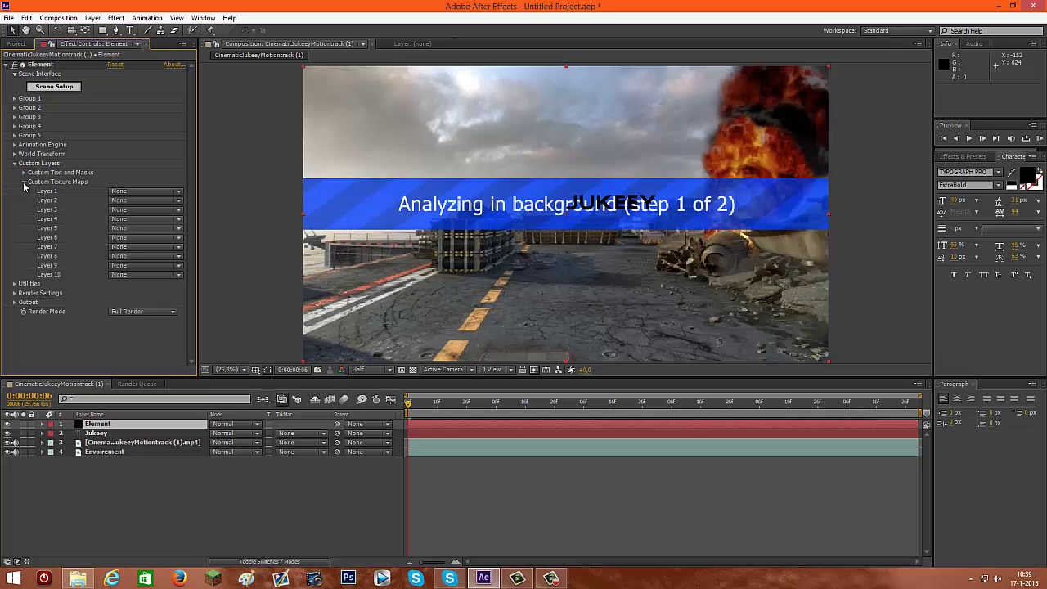
left_click(114, 194)
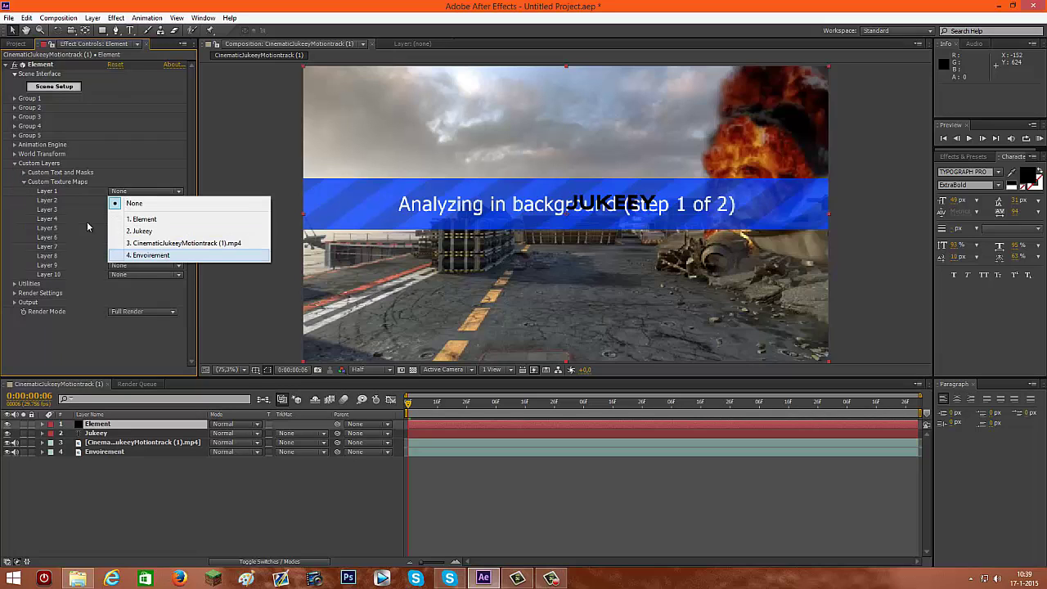
left_click(60, 210)
left_click(24, 181)
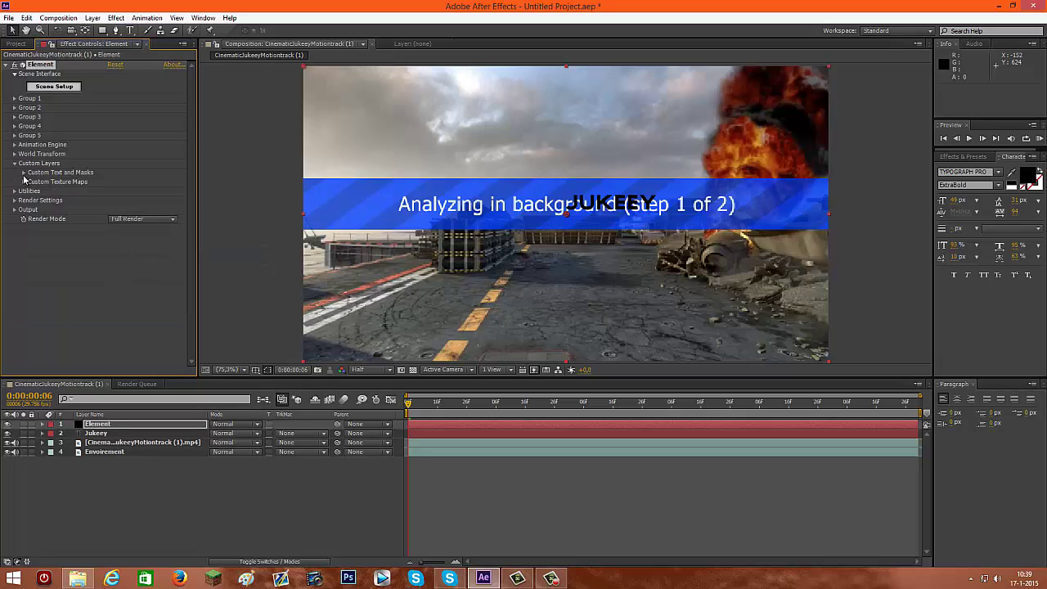
left_click(23, 172)
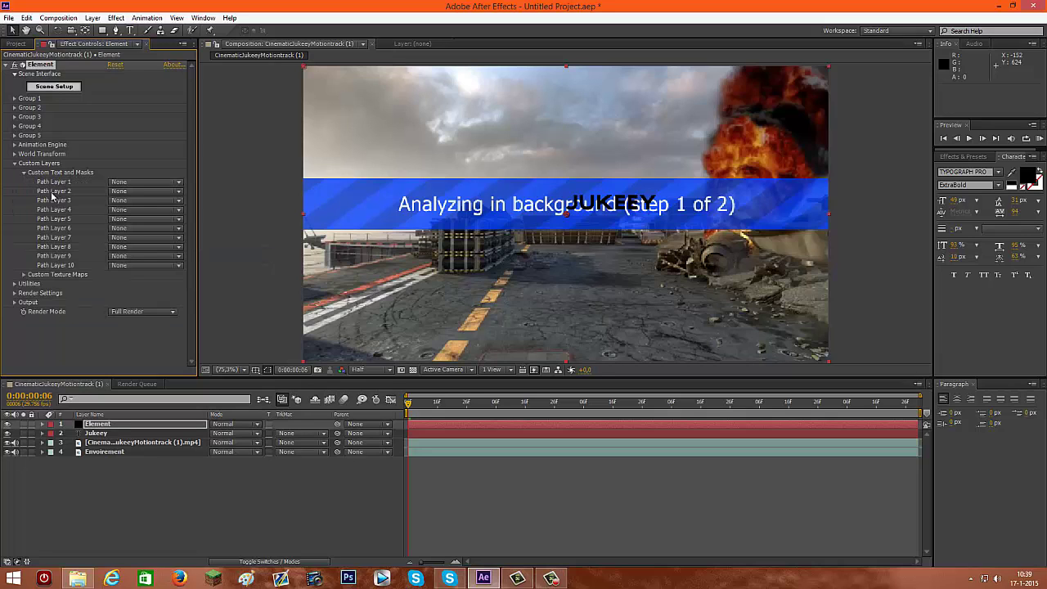
left_click(144, 182)
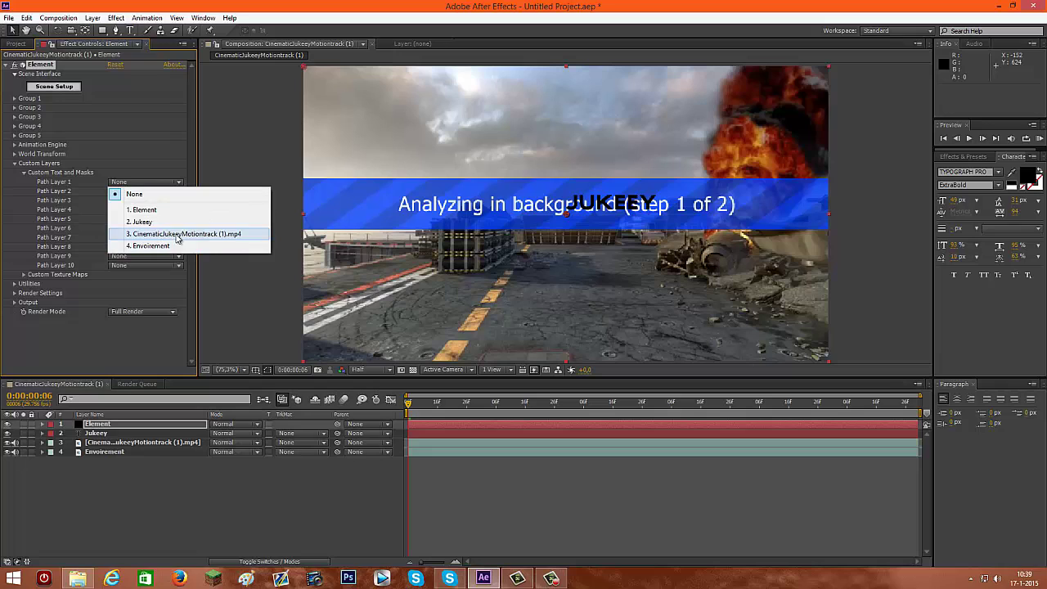
left_click(142, 221)
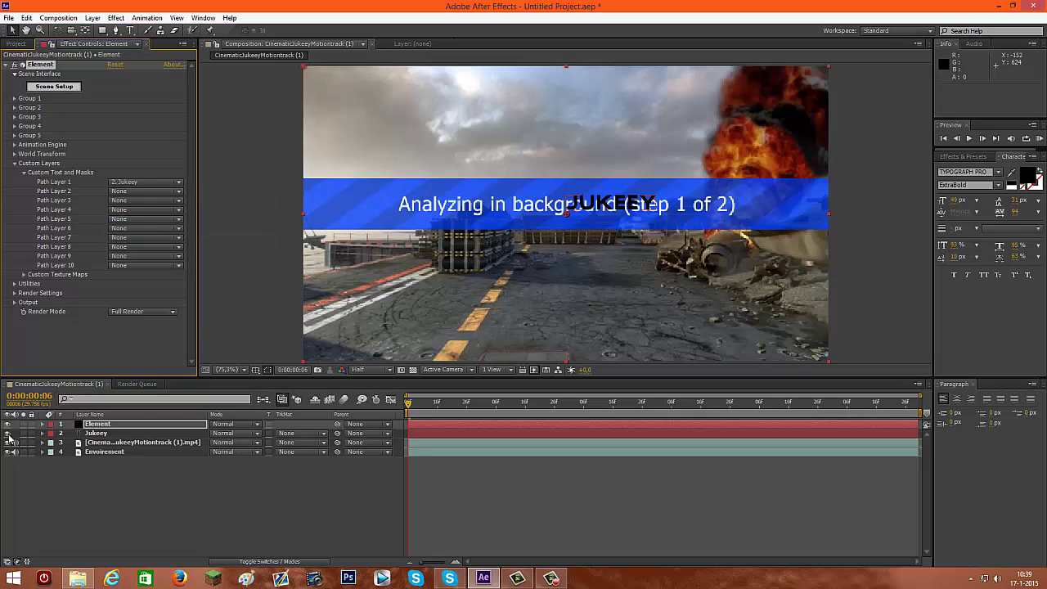
left_click(8, 433)
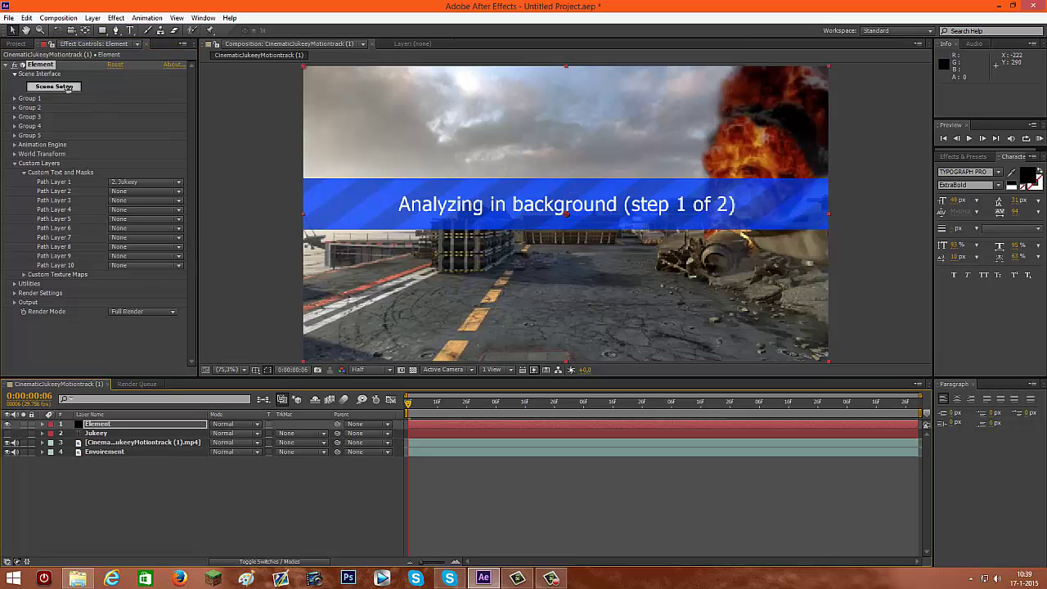
Extrude the JUKEEY text into a 3D model in Element's Scene Setup.
left_click(69, 87)
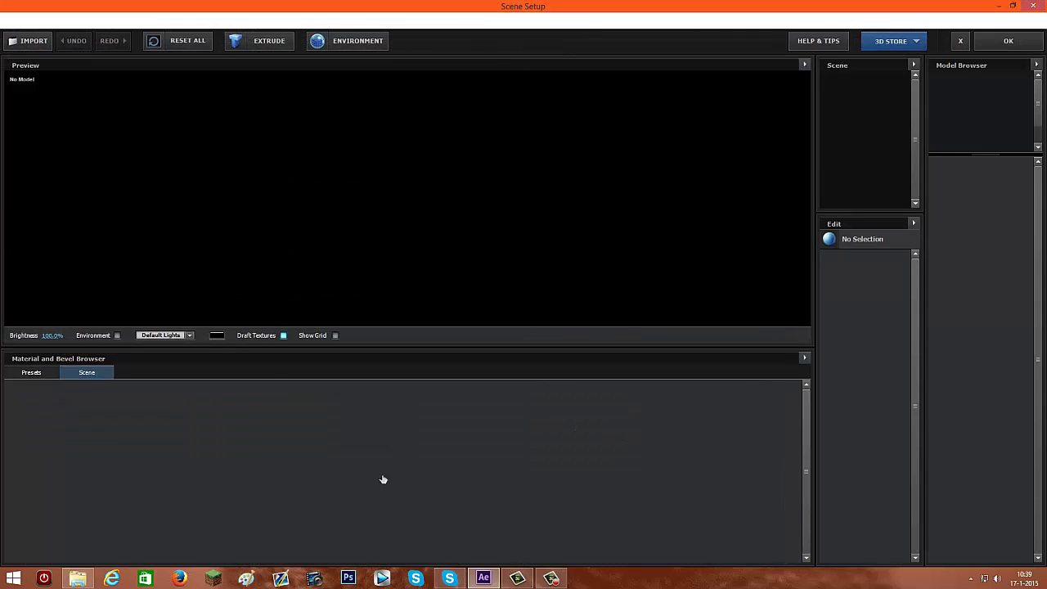
left_click(256, 45)
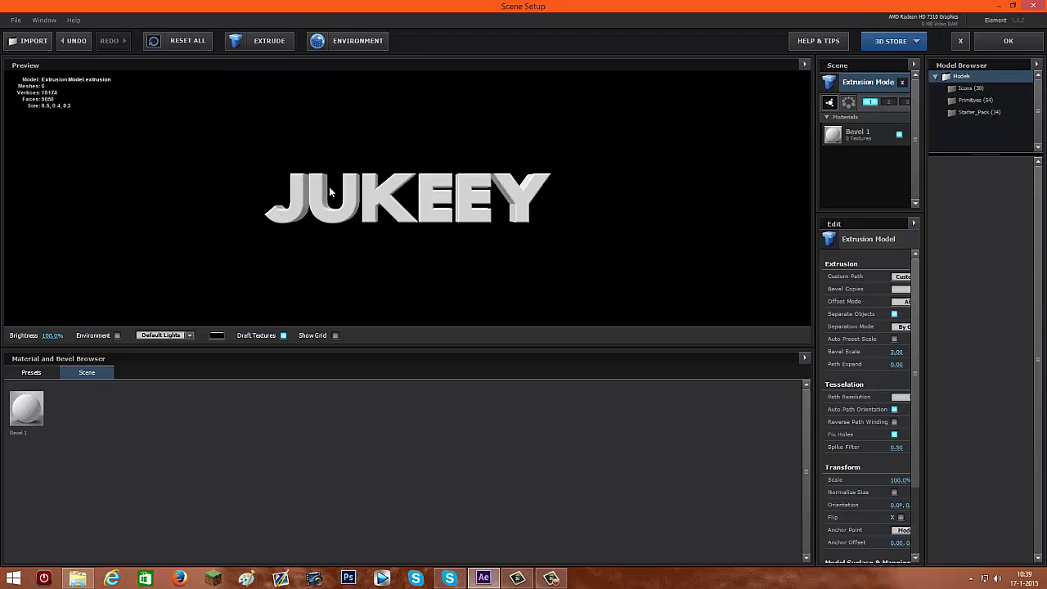
left_click_drag(329, 187, 301, 180)
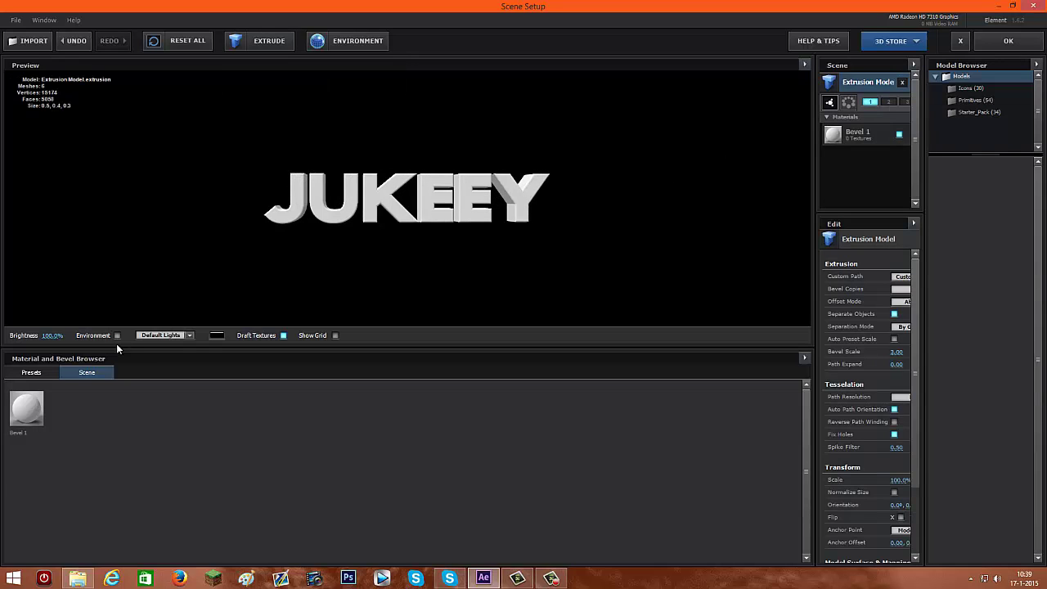
Apply the gold Paramount bevel preset to the text and accept the scene.
left_click(33, 372)
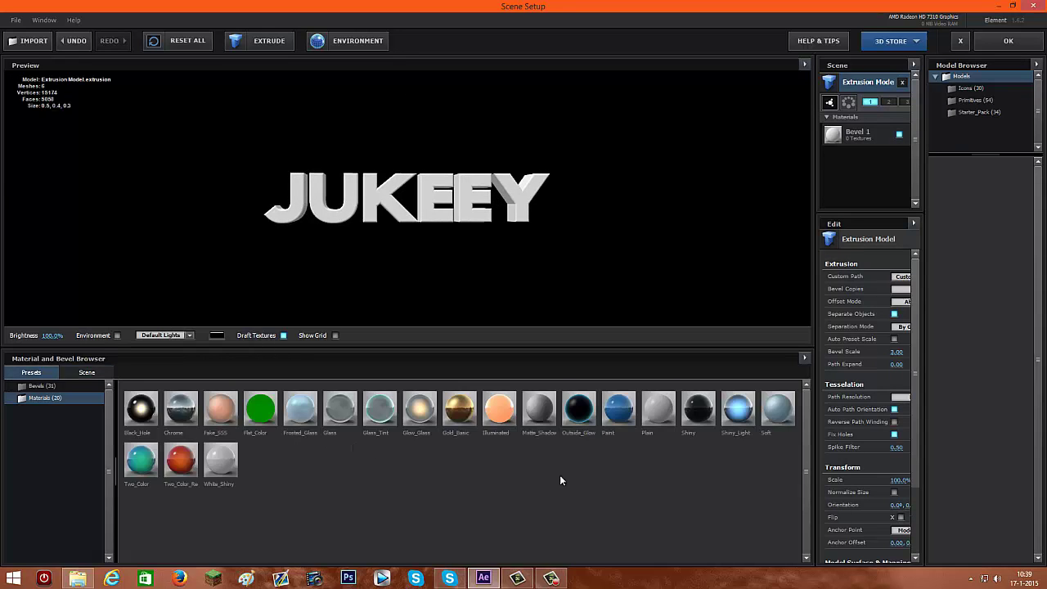
left_click(41, 385)
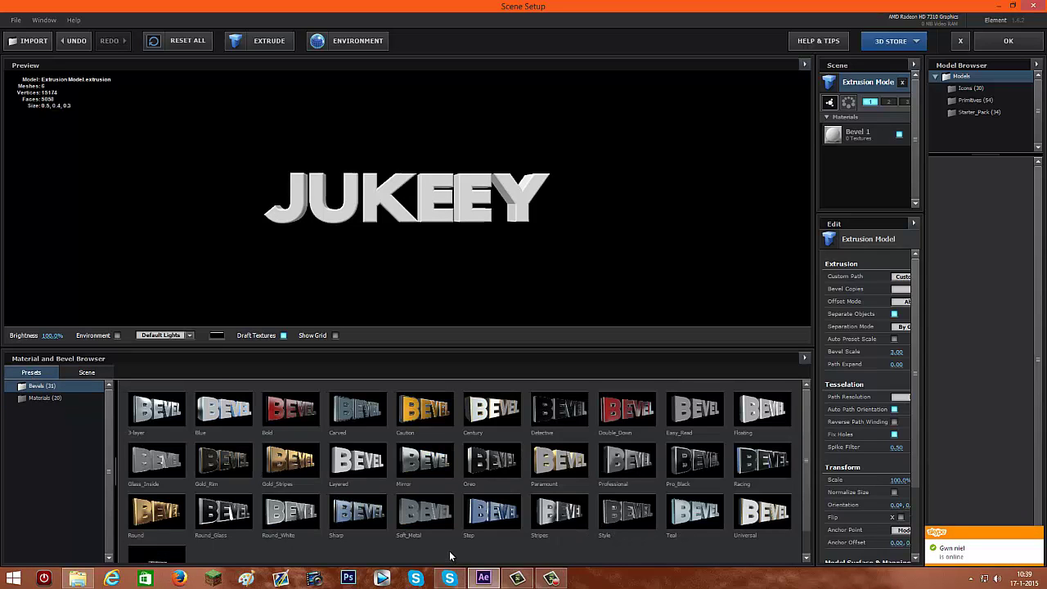
scroll(514, 475, "down", 1)
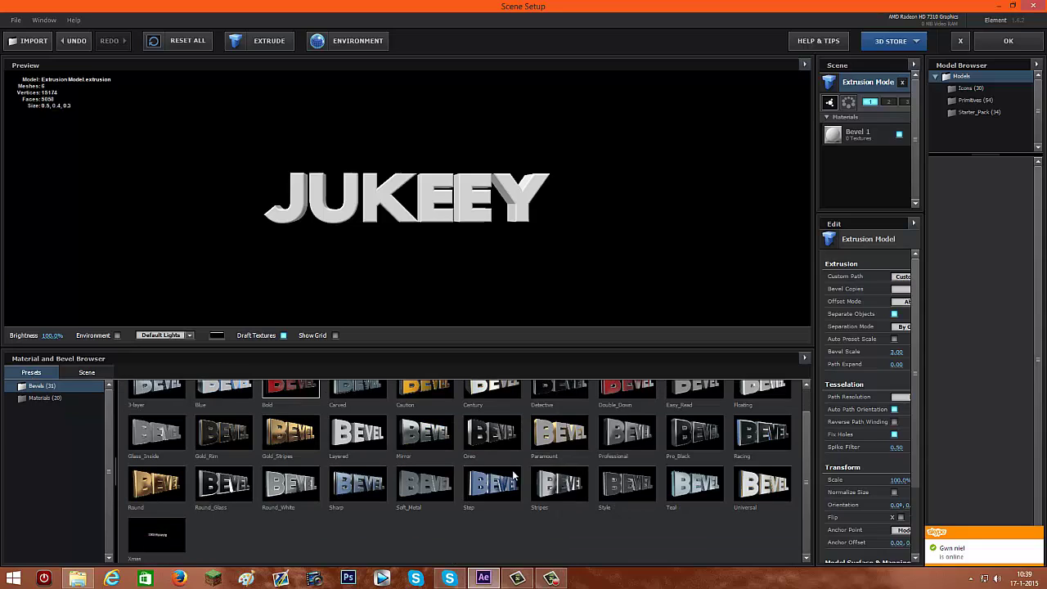
left_click(554, 434)
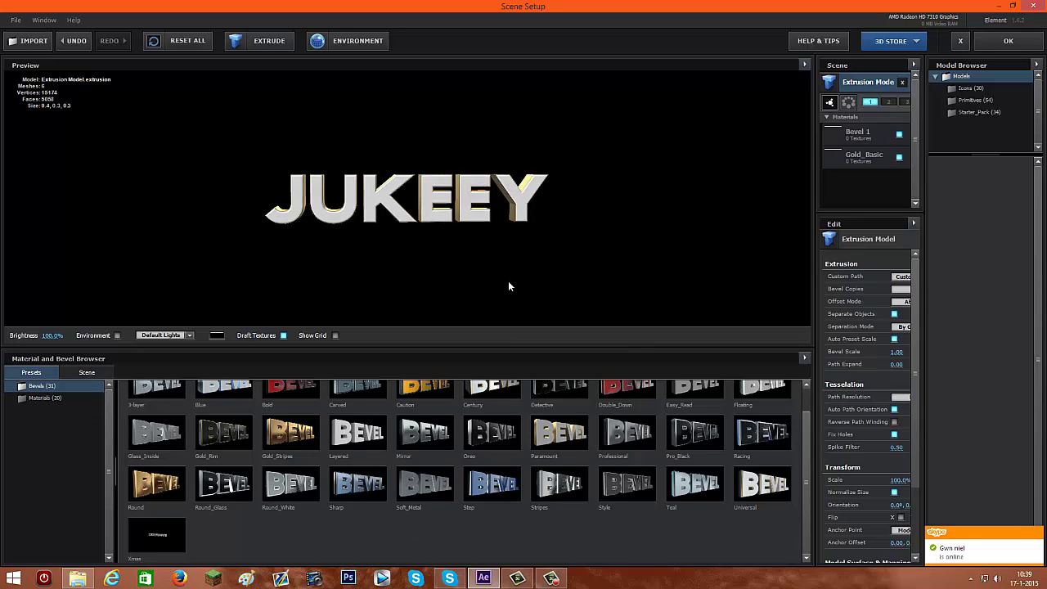
left_click_drag(508, 281, 466, 252)
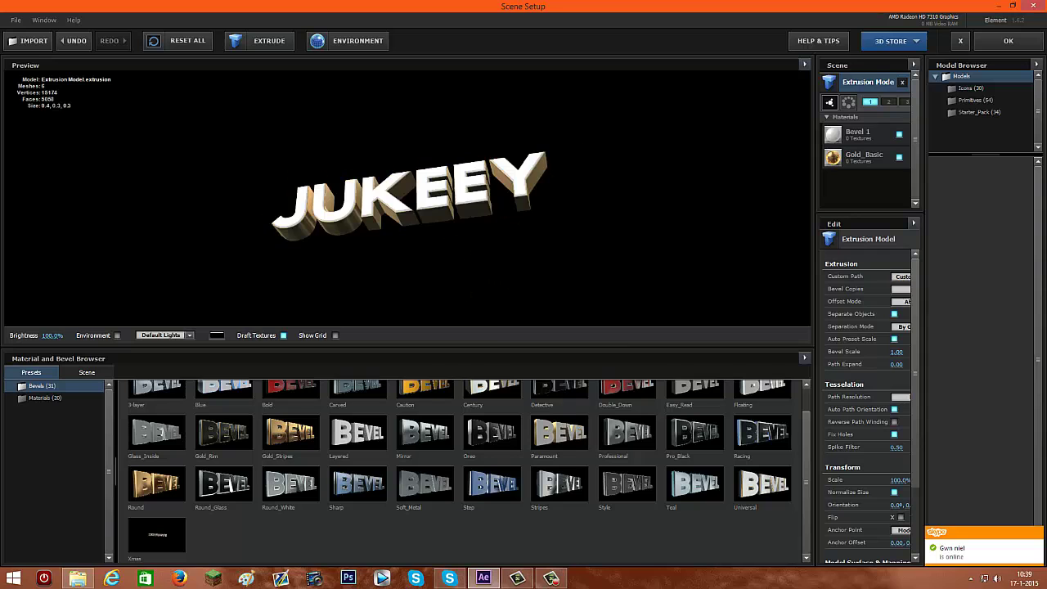
left_click(1008, 40)
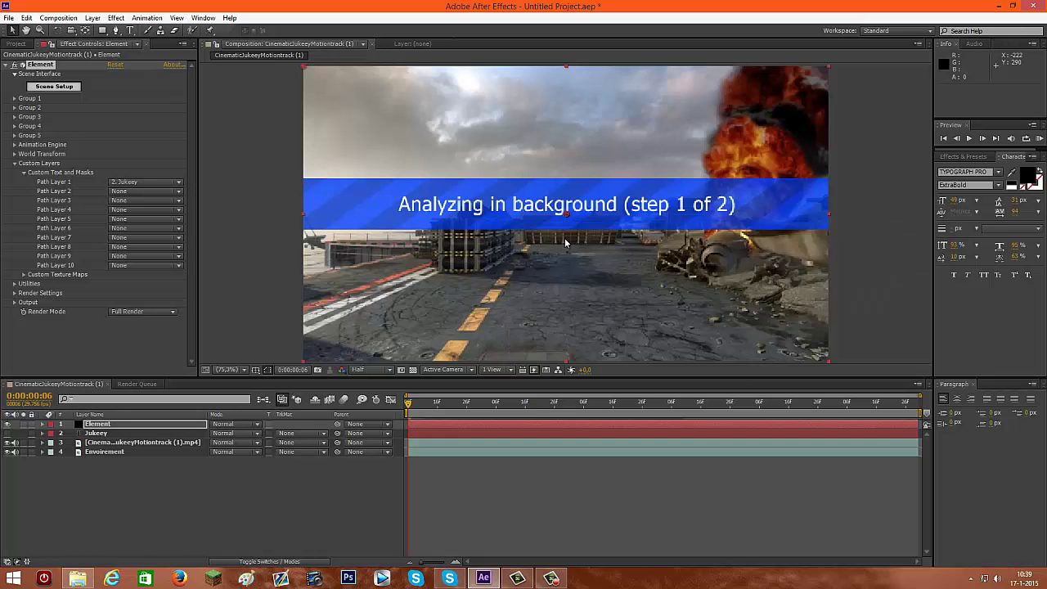
Scrub through the shot and show the footage layer's 3D Camera Tracker settings.
left_click(448, 406)
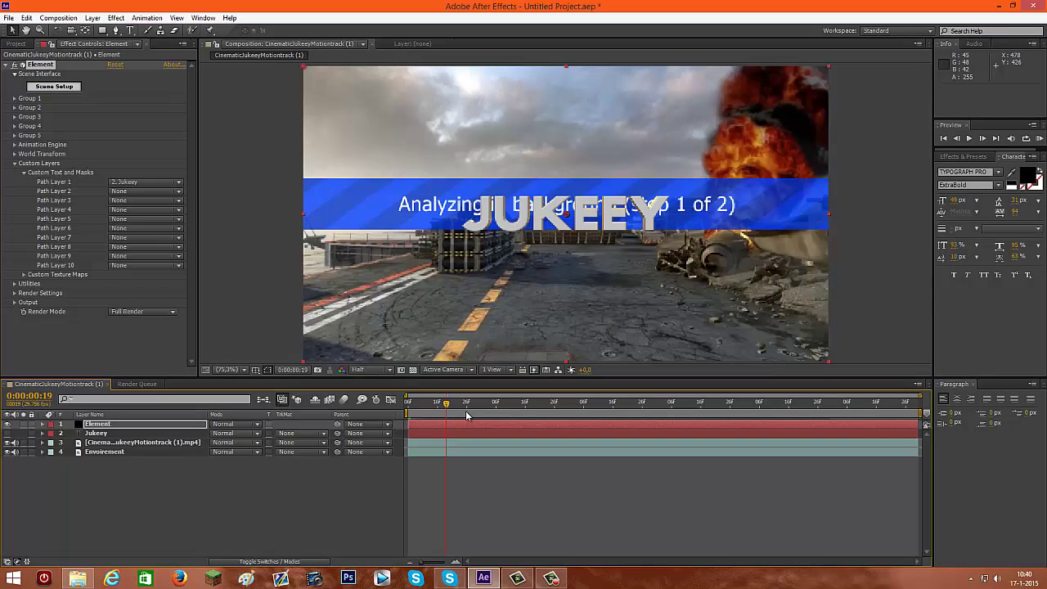
left_click(500, 412)
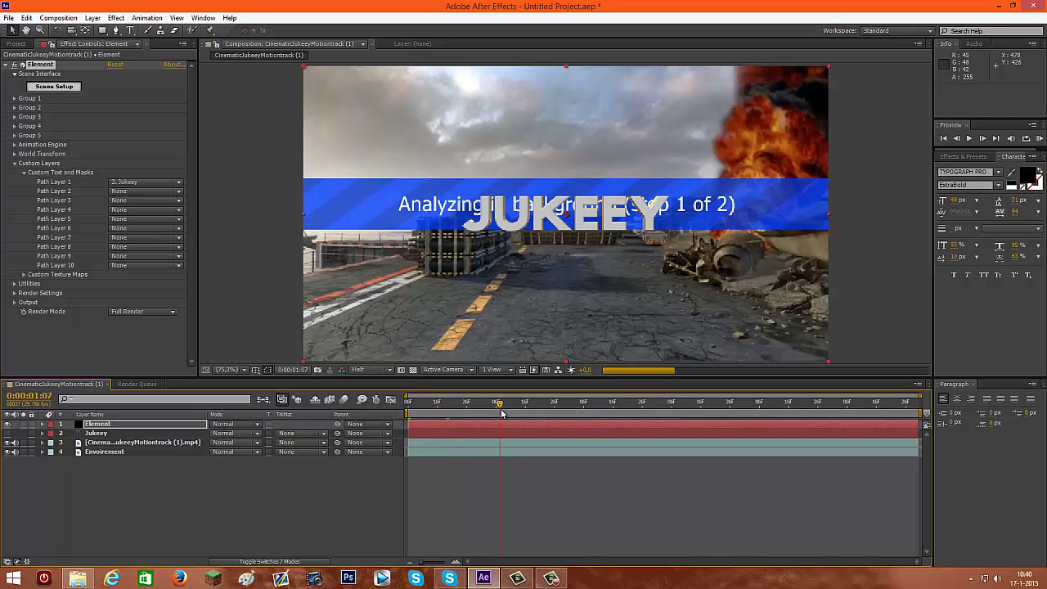
left_click(406, 409)
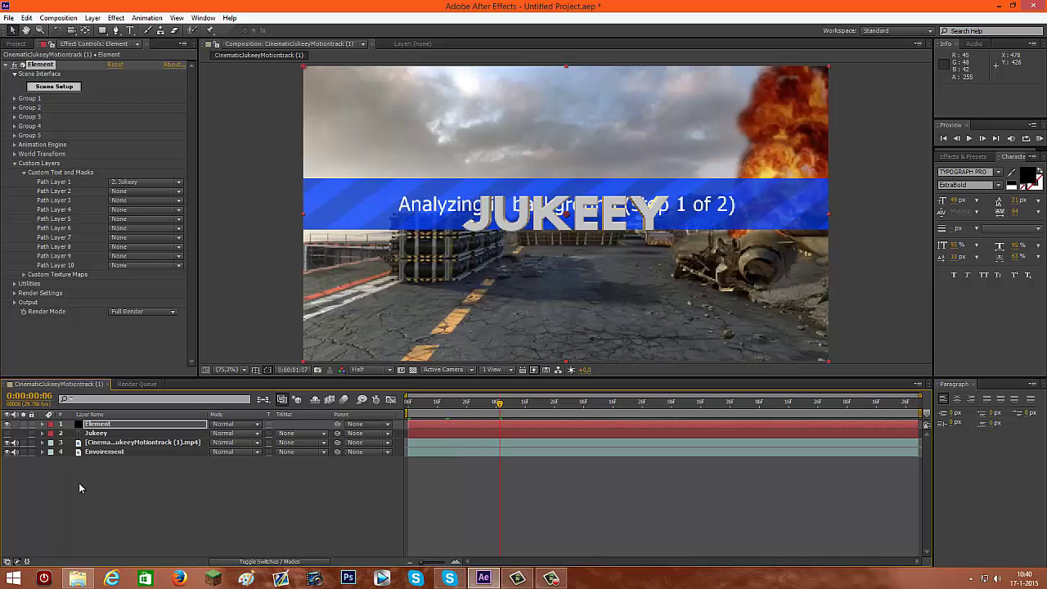
left_click(33, 446)
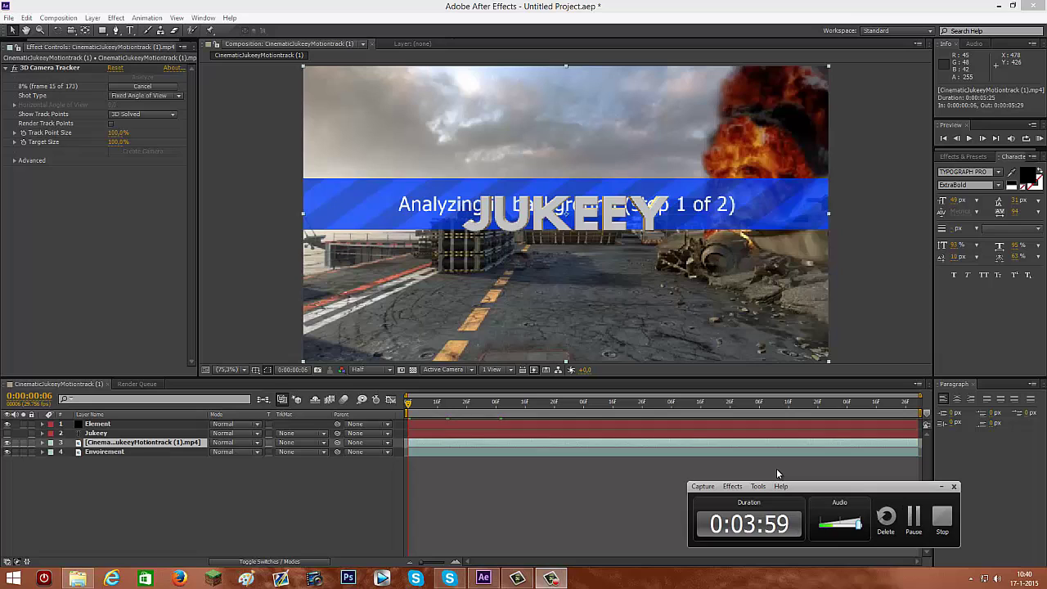
Check the solved track at several frames, then lasso ground track points on the deck.
left_click(914, 516)
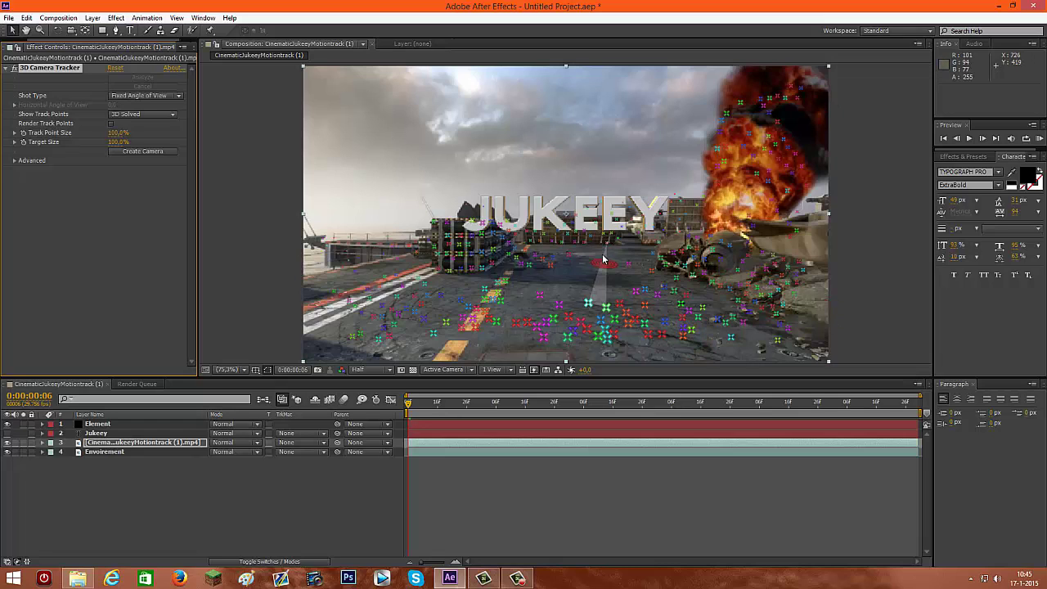
left_click(454, 407)
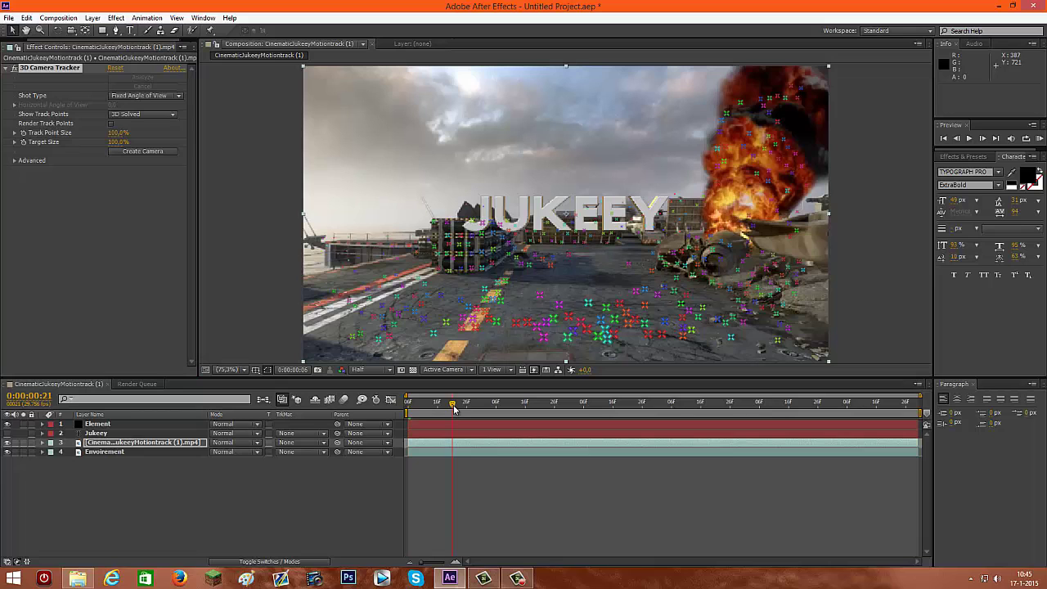
left_click(526, 406)
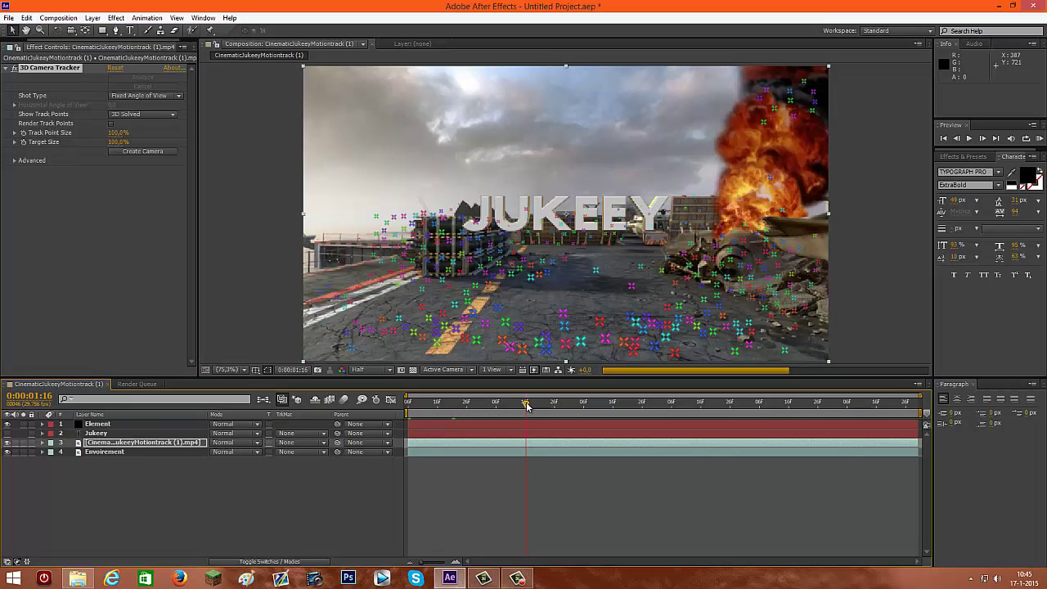
left_click(416, 405)
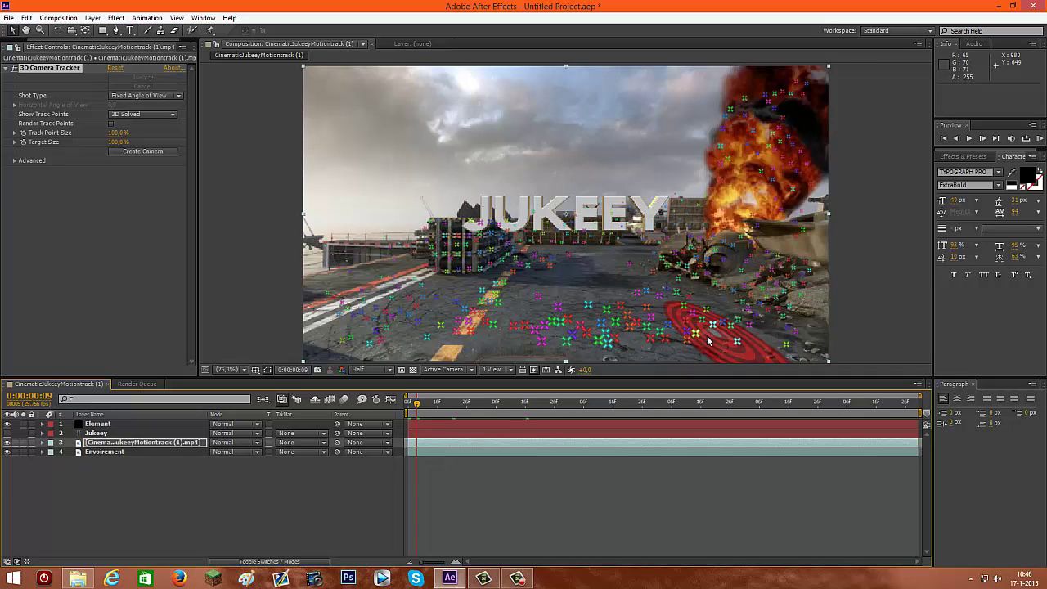
mouse_move(483, 350)
left_mouse_down()
mouse_move(683, 342)
mouse_move(499, 293)
mouse_move(539, 258)
mouse_move(563, 257)
mouse_move(625, 263)
mouse_move(683, 323)
mouse_move(654, 274)
mouse_move(724, 317)
mouse_move(745, 350)
mouse_move(685, 355)
mouse_move(561, 320)
left_mouse_up()
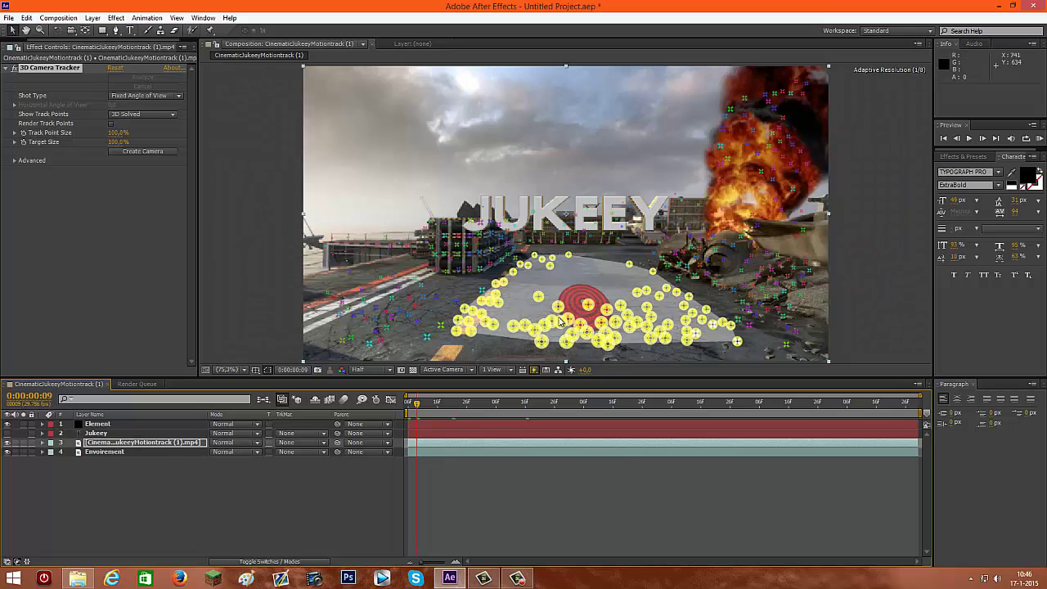
Create a Track Null and 3D Tracker Camera from the selected track points.
right_click(583, 298)
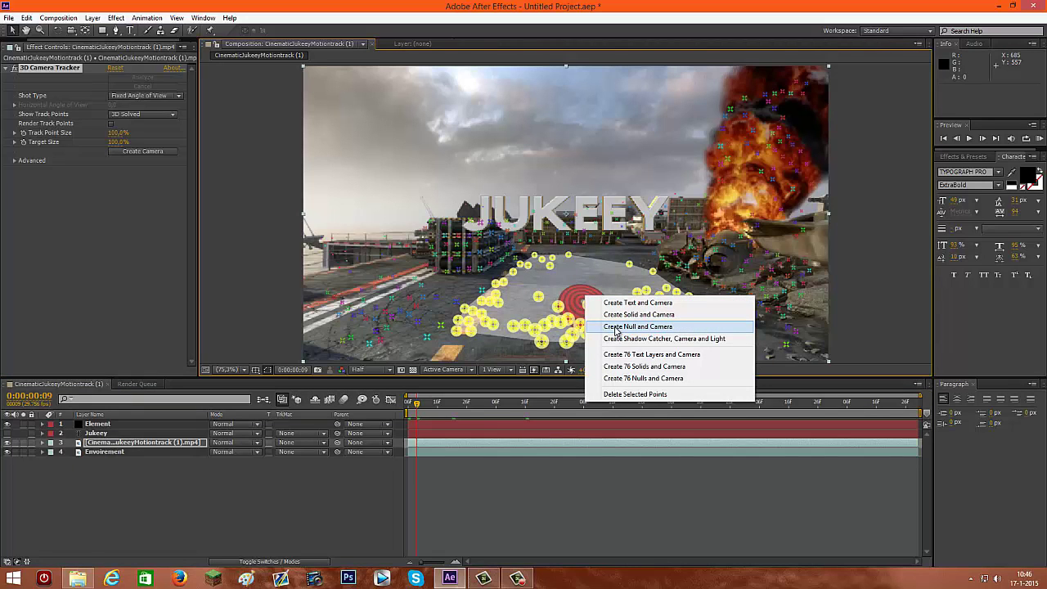
left_click(616, 327)
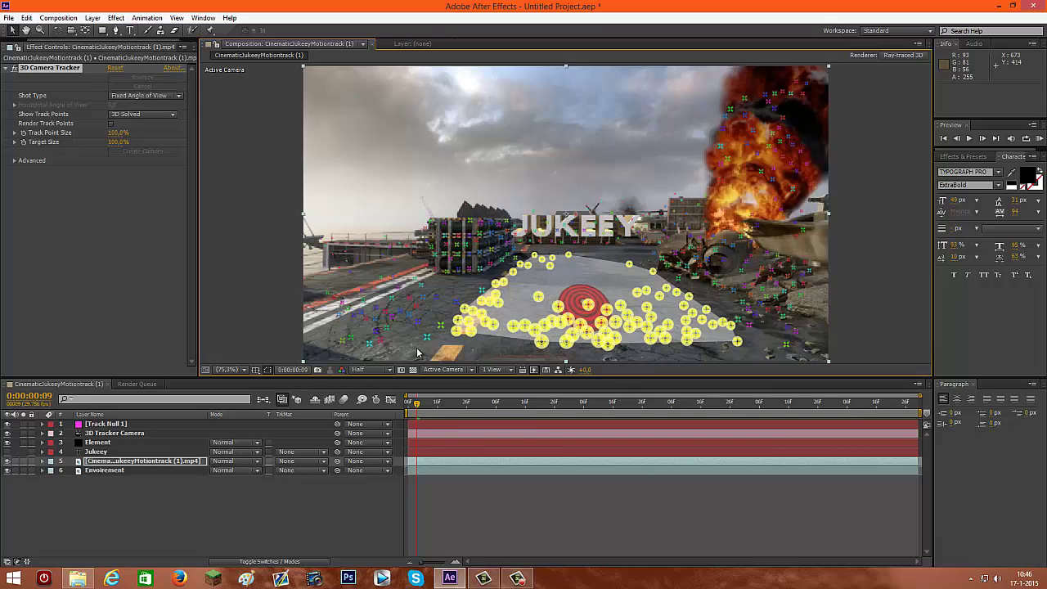
left_click(100, 452)
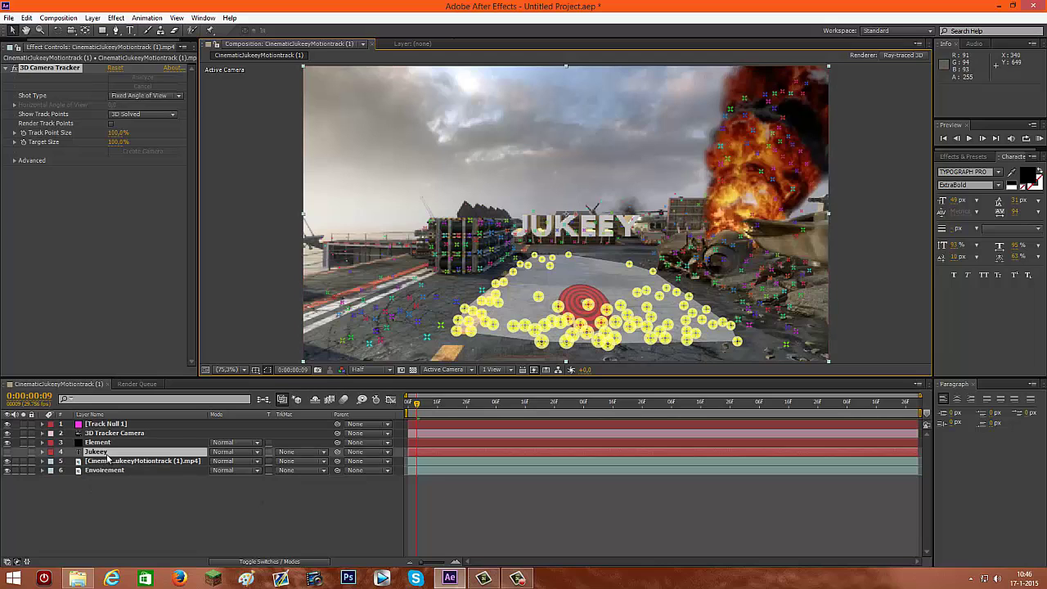
Scrub the timeline to preview JUKEEY following the tracked camera, then select the Element layer.
left_click(444, 404)
left_click_drag(444, 405, 482, 405)
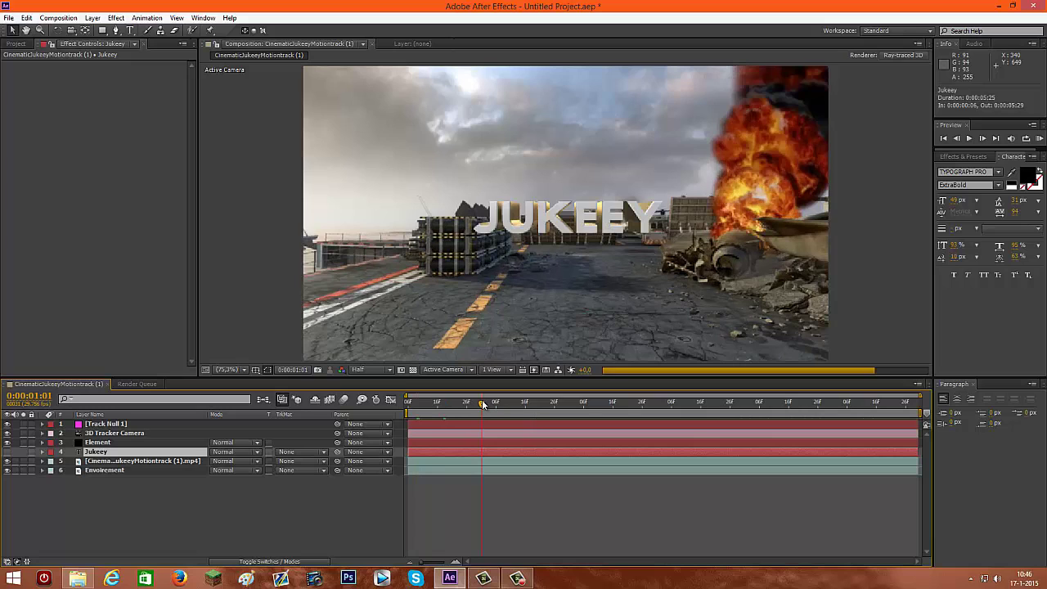
left_click(407, 403)
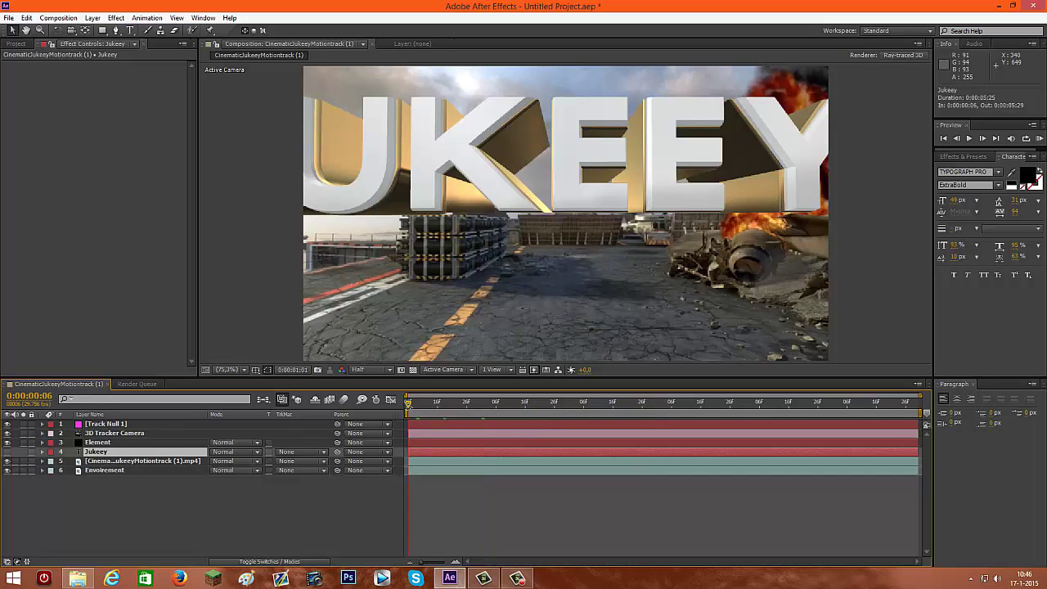
left_click(139, 443)
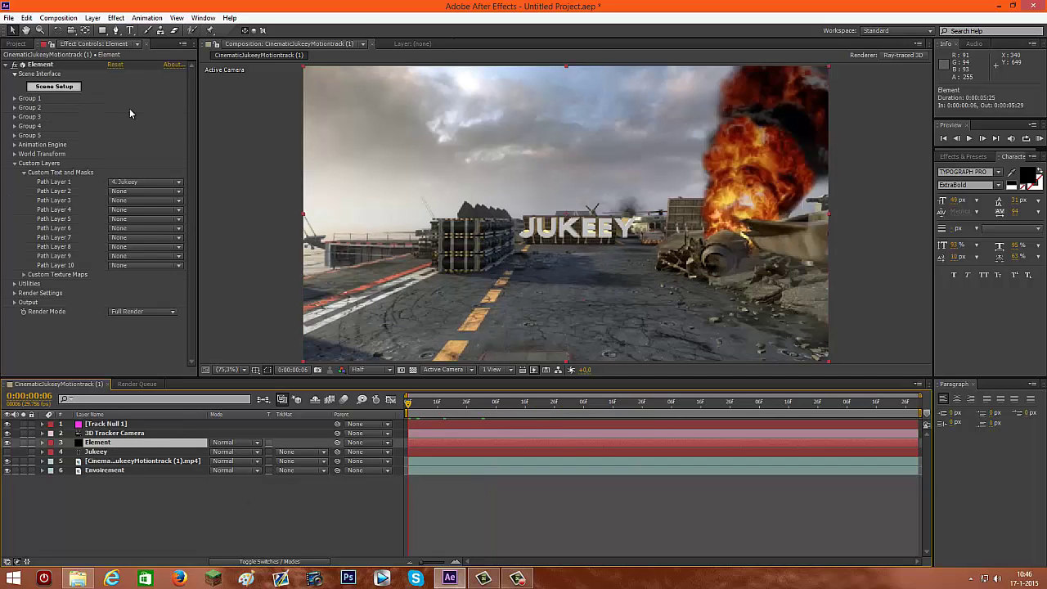
In Element 3D Scene Setup, set the environment texture to the deck footage (Custom Layer 1).
left_click(57, 90)
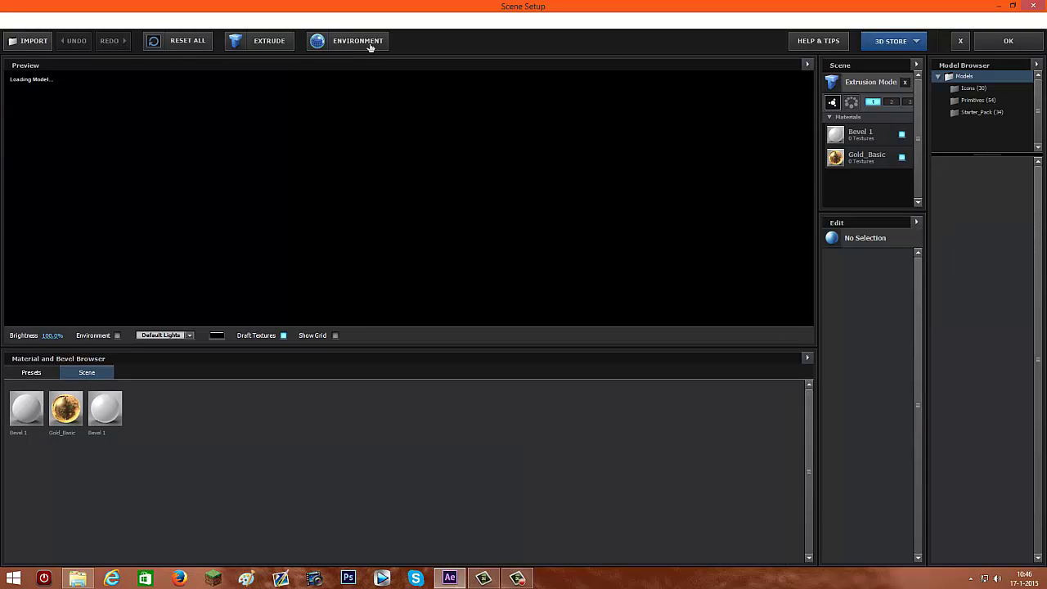
left_click(367, 42)
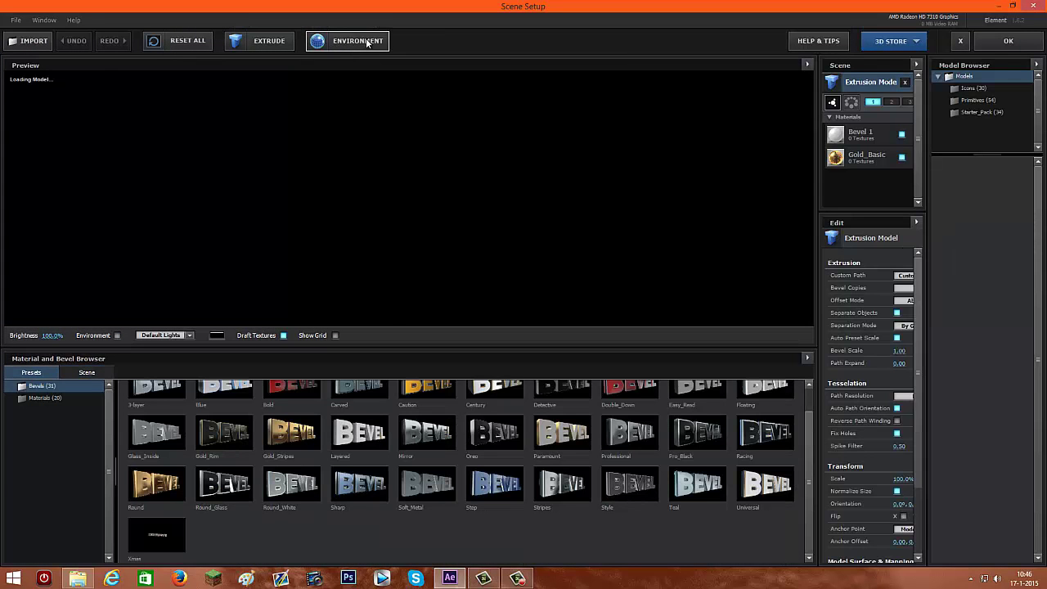
left_click(520, 242)
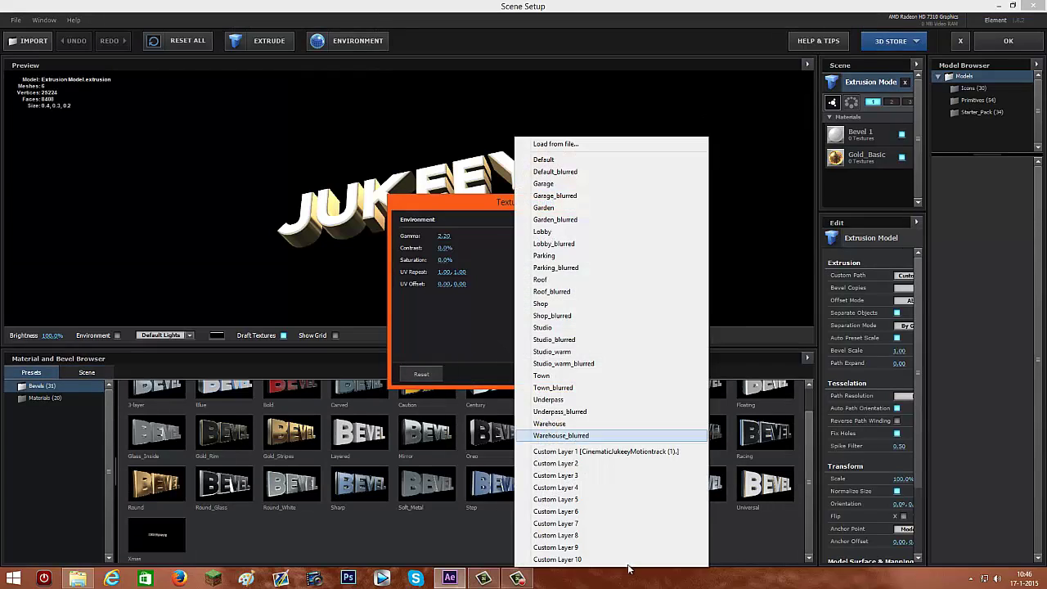
left_click(605, 450)
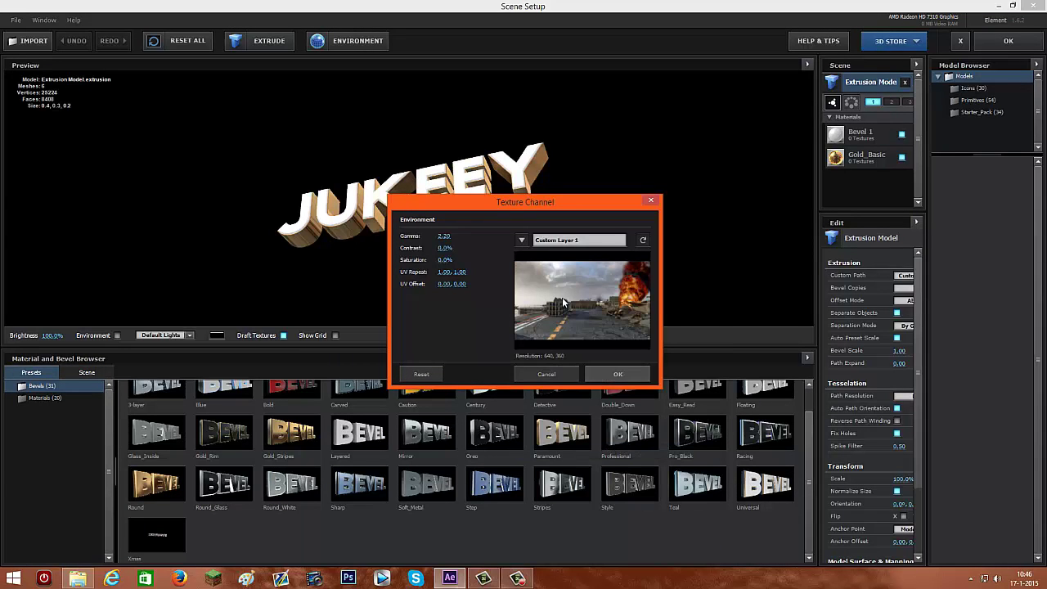
left_click(612, 374)
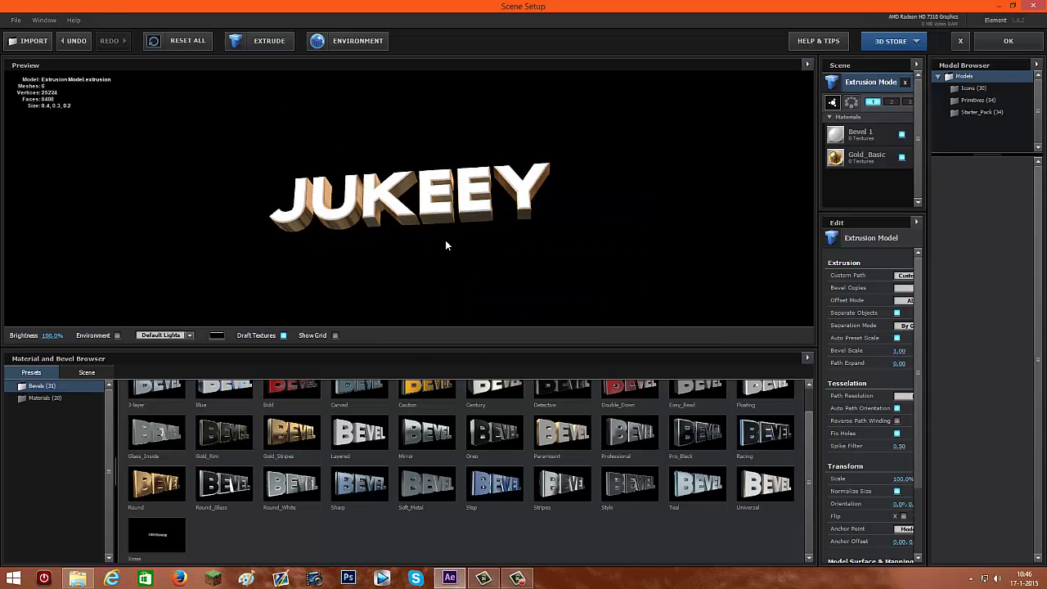
Raise Gold_Basic's reflection intensity to 315% and apply the scene setup.
left_click(859, 158)
left_click_drag(921, 300, 925, 371)
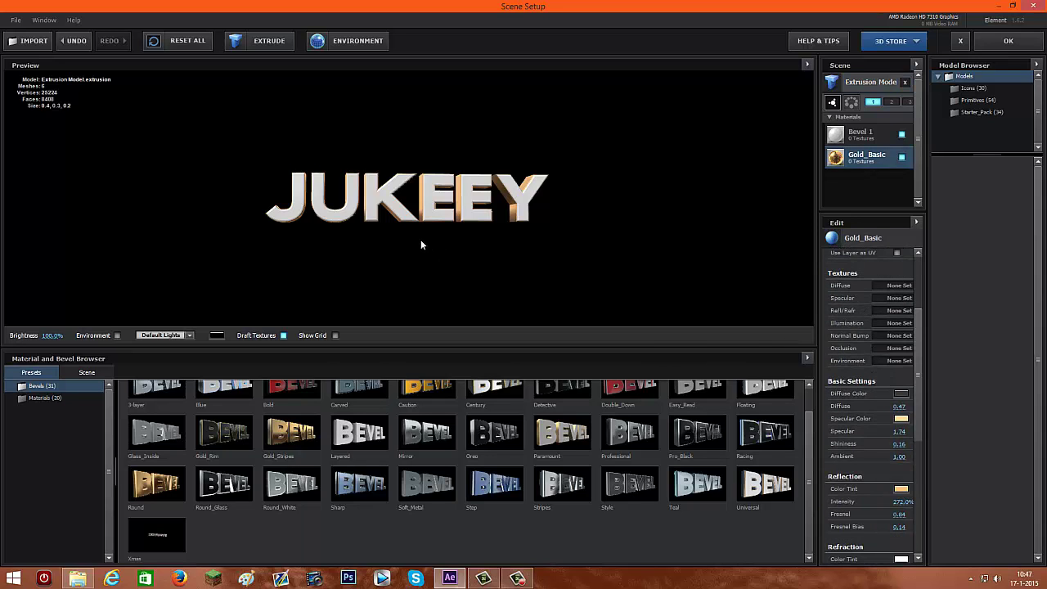
left_click_drag(421, 241, 409, 248)
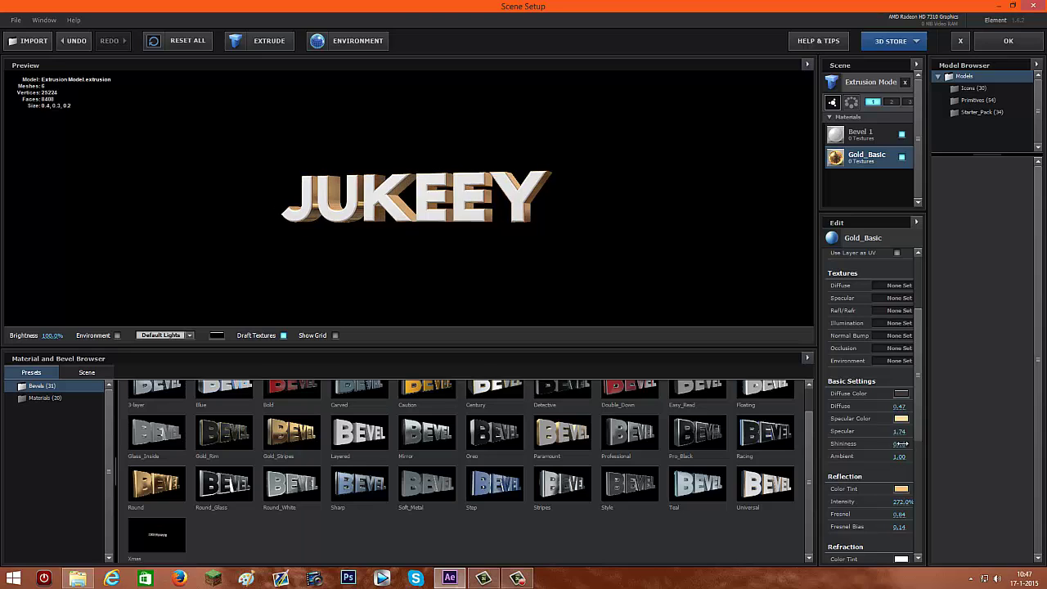
scroll(900, 490, "down", 1)
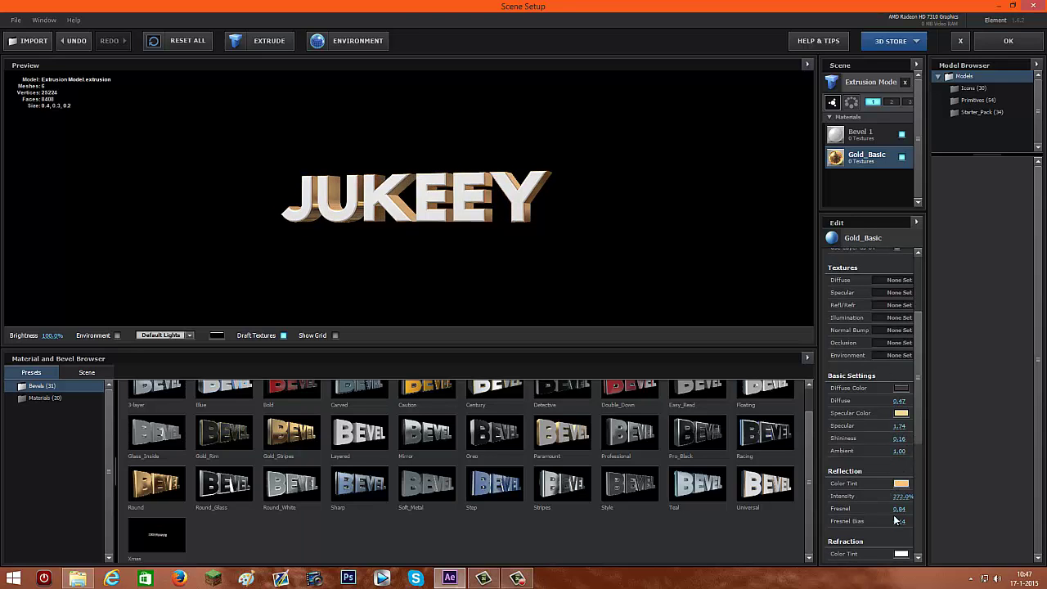
scroll(900, 497, "down", 5)
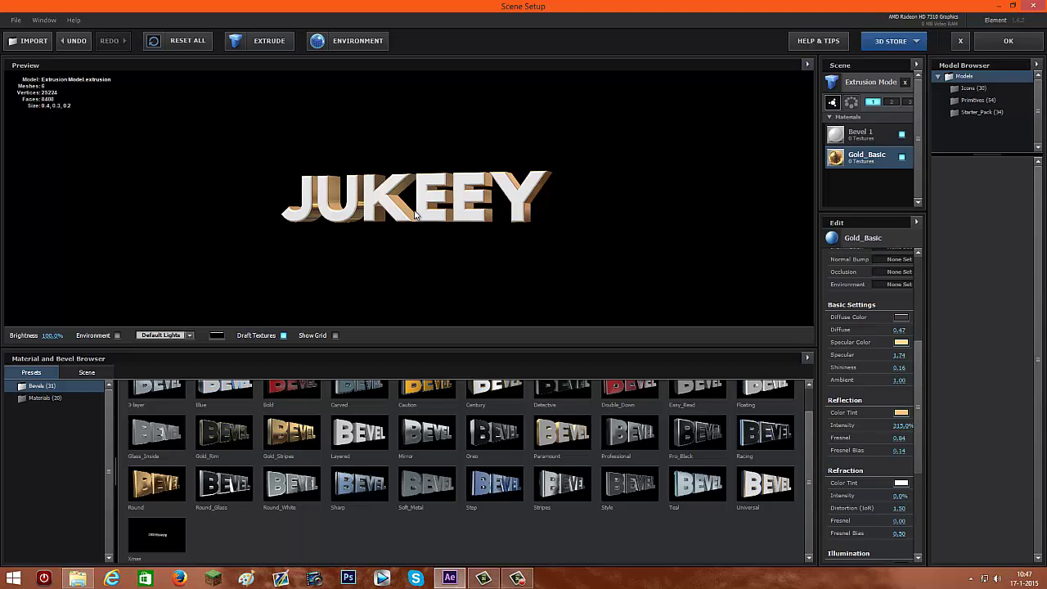
left_click(988, 45)
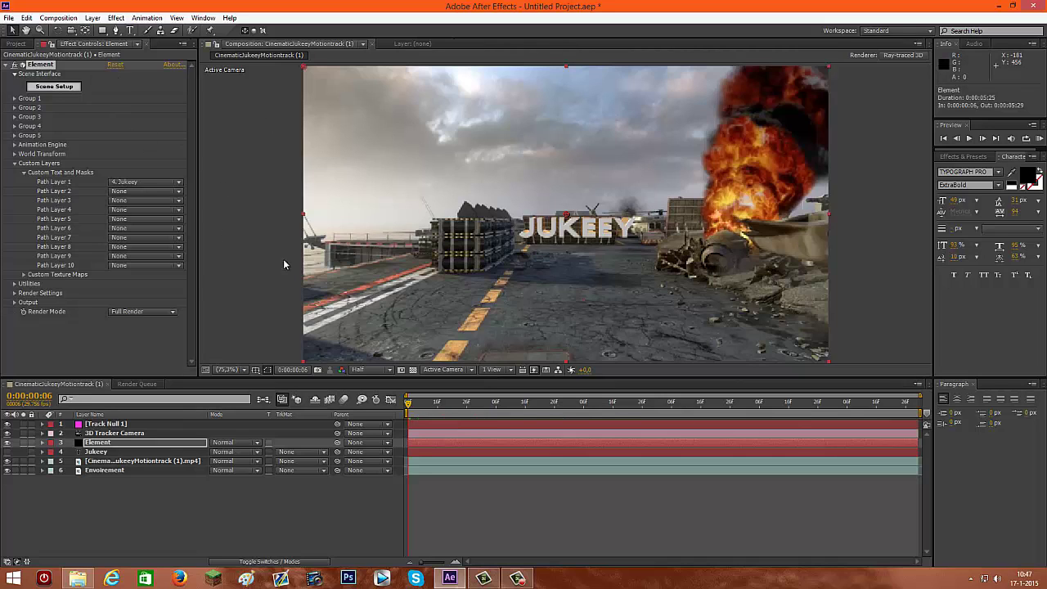
Under Group 1 > Particle Look > Multi-Object, turn on Enable Multi-Object so the letters animate separately.
left_click(14, 163)
left_click(14, 99)
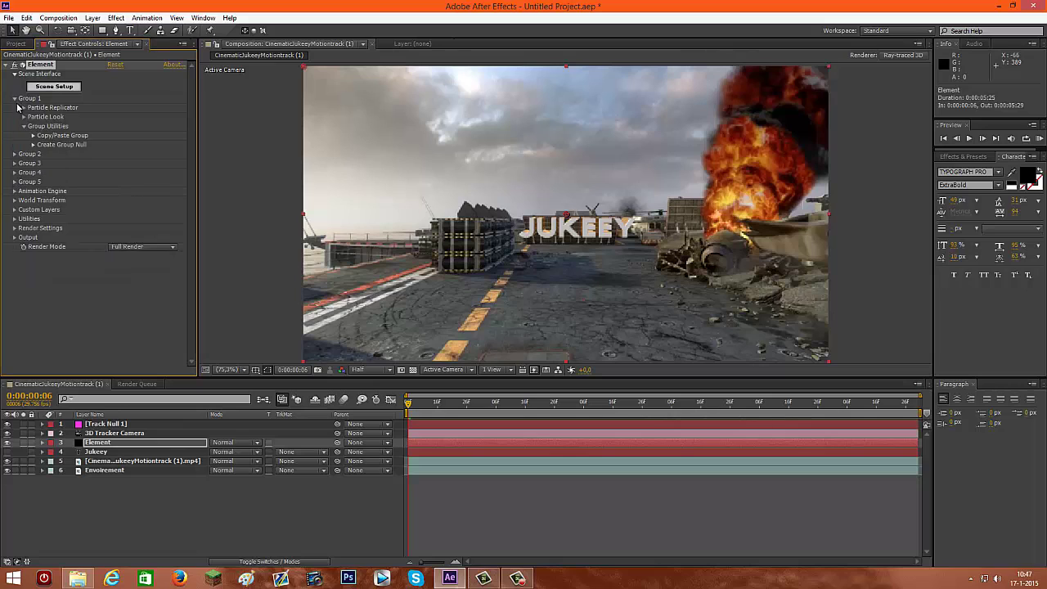
left_click(24, 108)
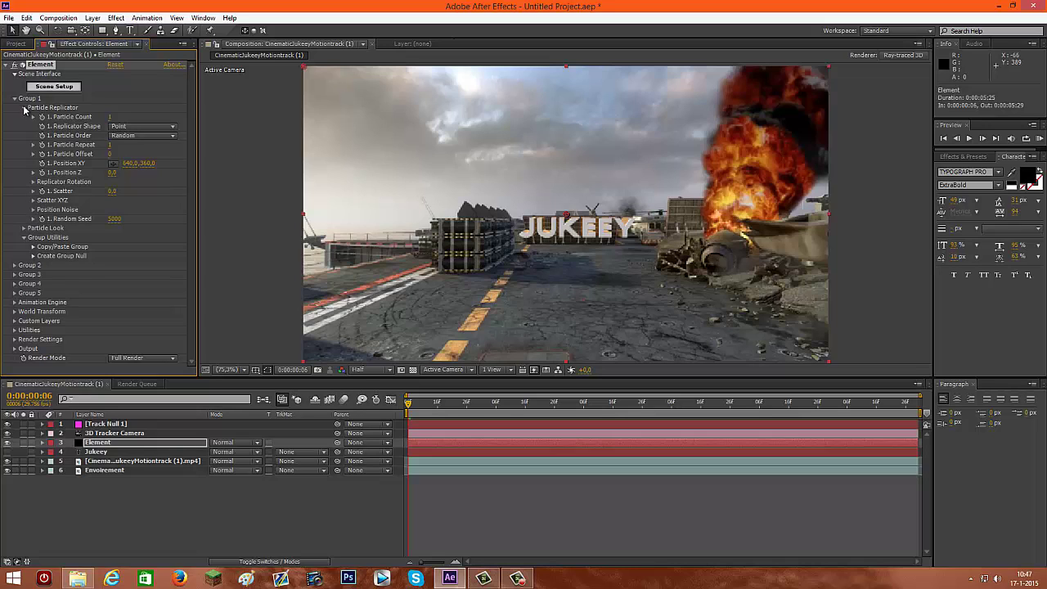
left_click(24, 228)
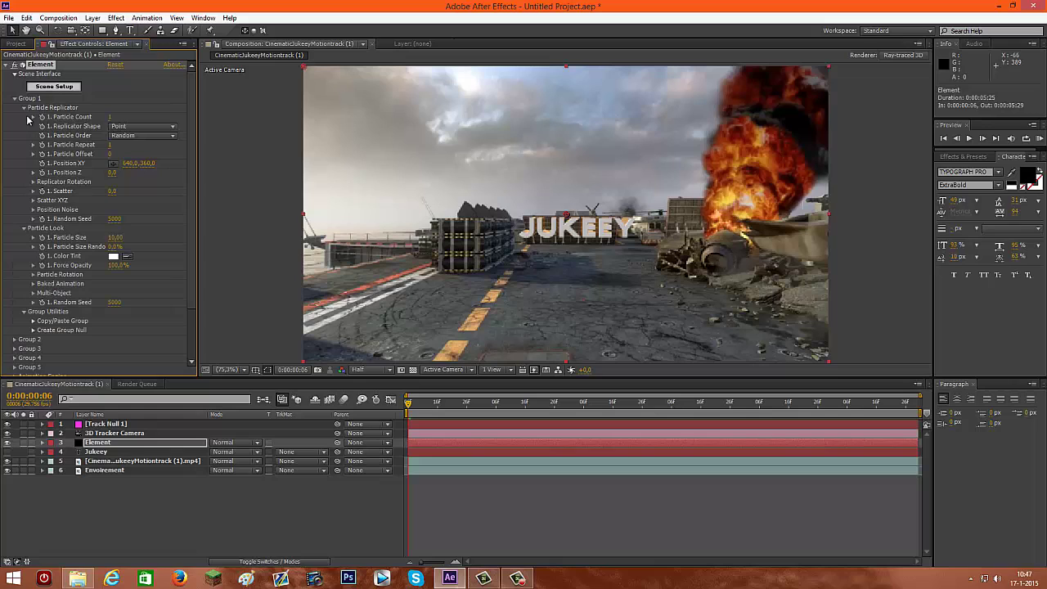
left_click(25, 108)
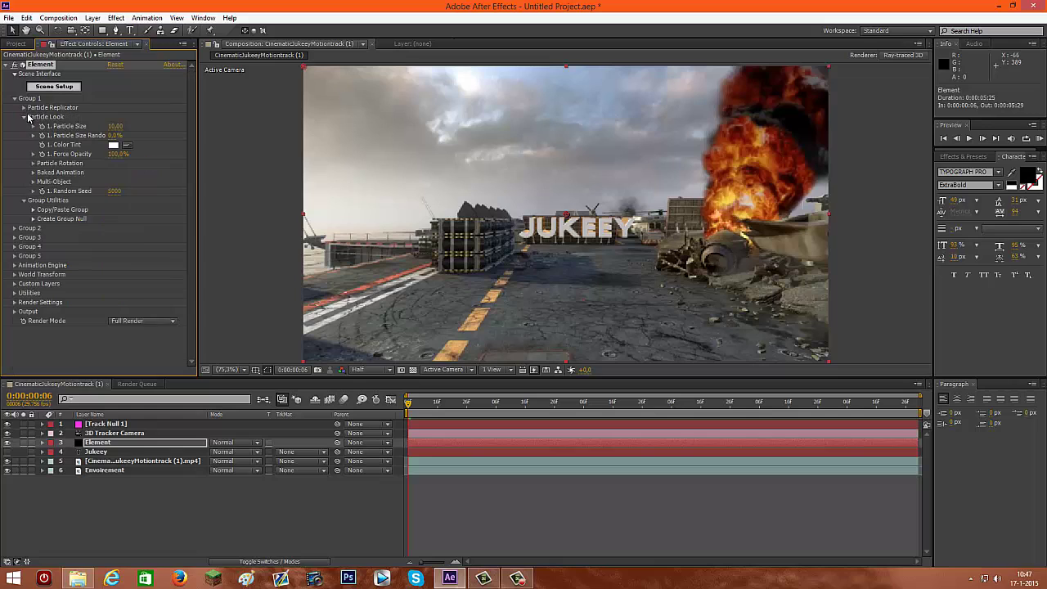
left_click(34, 182)
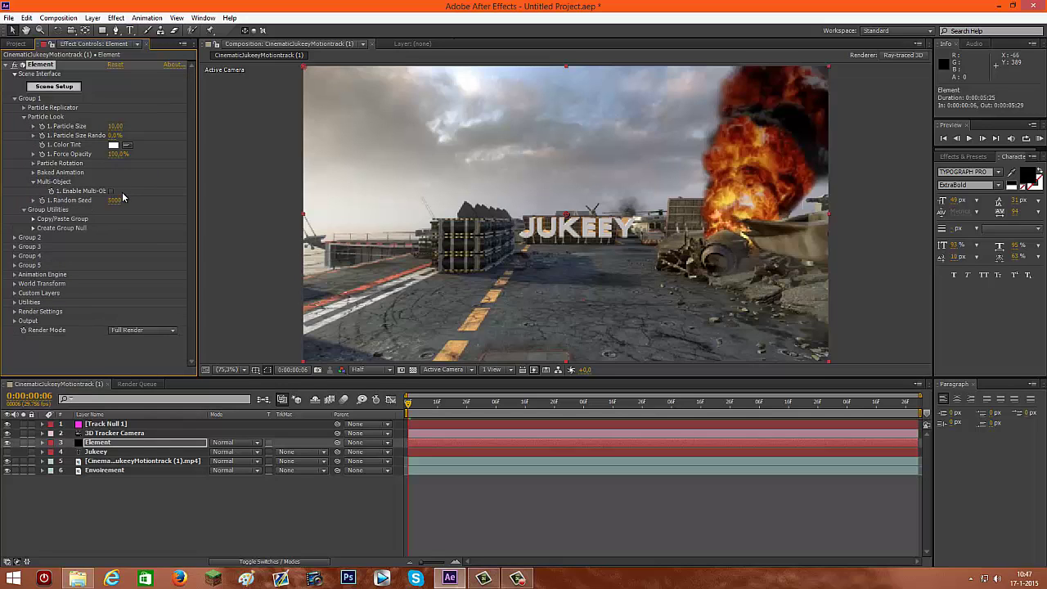
left_click(112, 192)
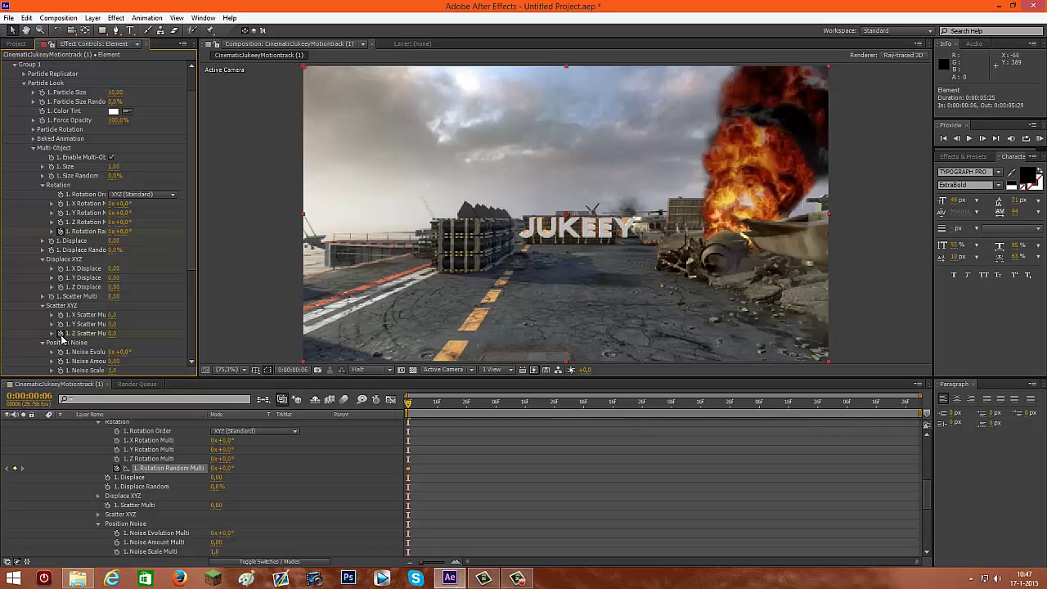
left_click(64, 334)
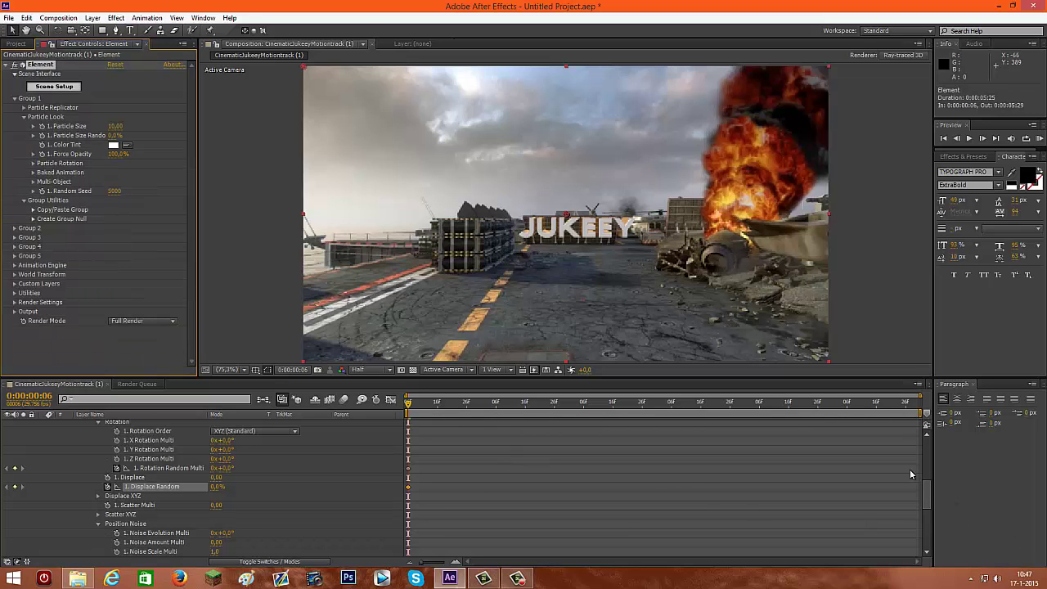
Show only the keyframed properties and raise Z Scatter Multi to 10,1.
scroll(909, 473, "up", 10)
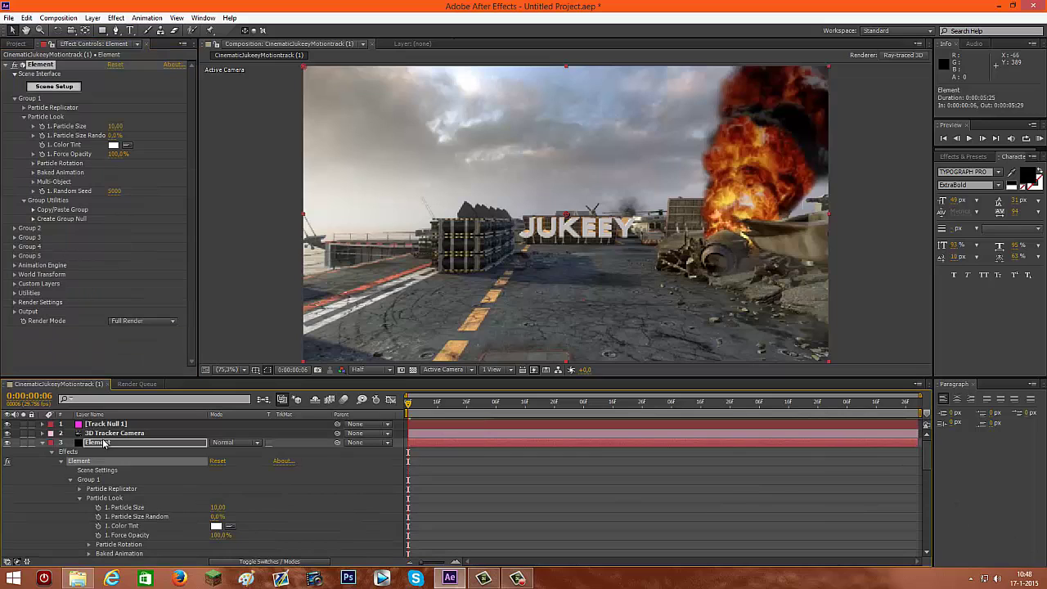
key("u")
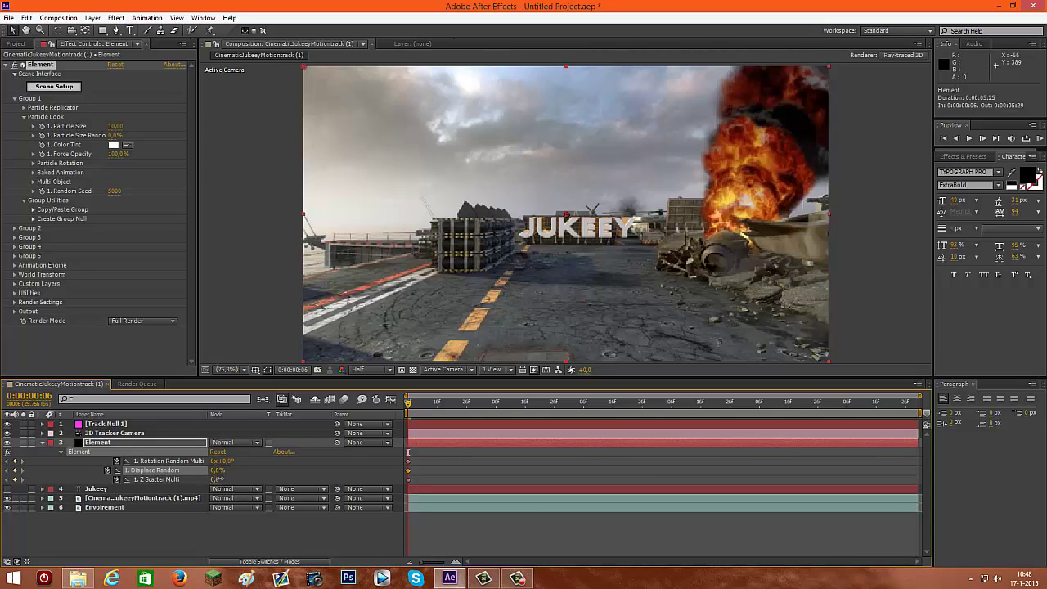
left_click_drag(218, 480, 255, 481)
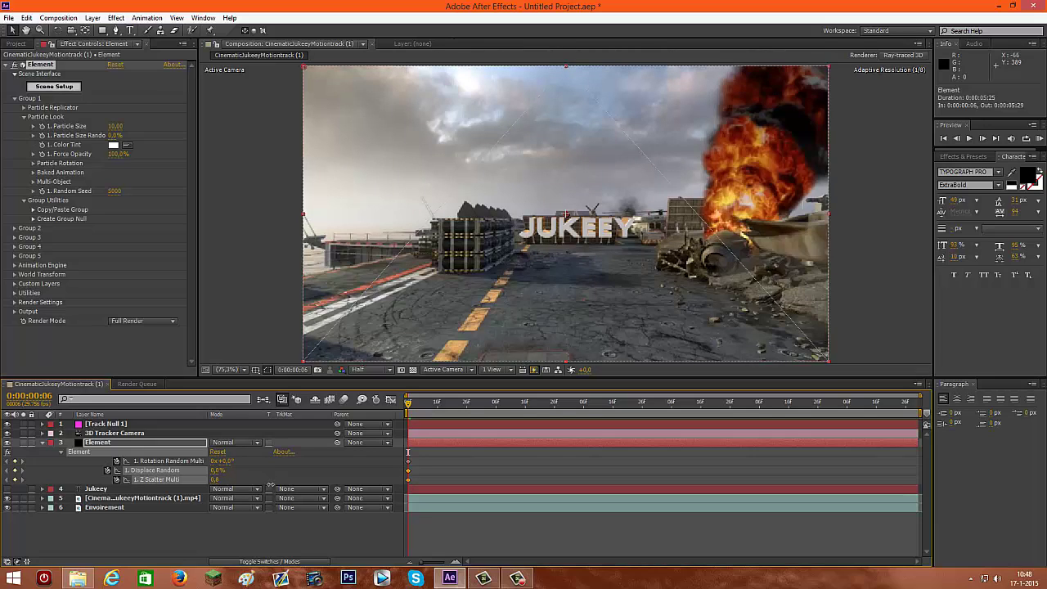
left_click(214, 480)
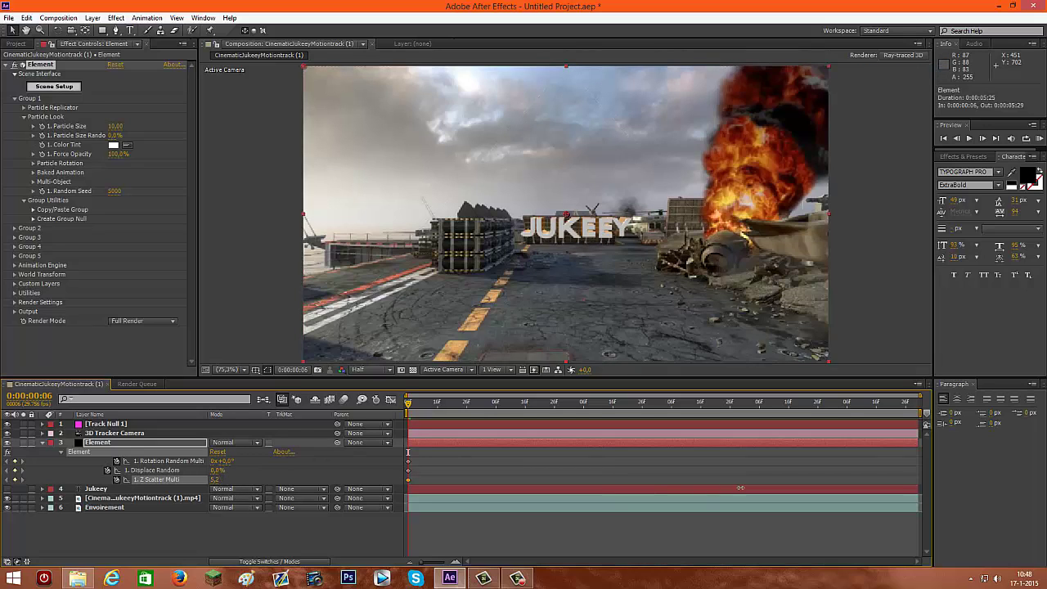
left_click_drag(708, 489, 431, 450)
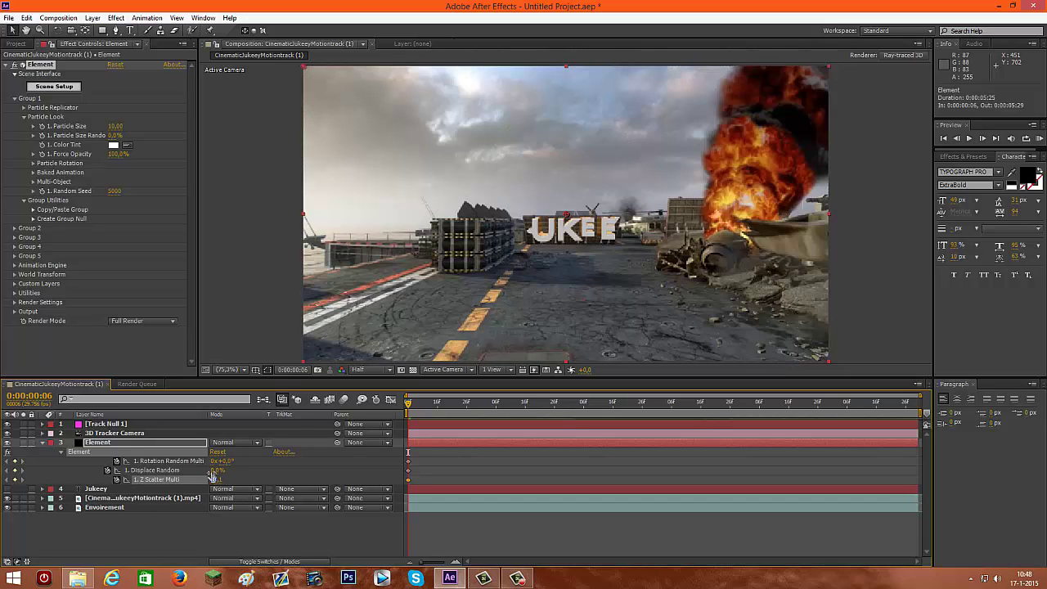
Set Displace Random to 20% and Rotation Random Multi to 0x+148°.
left_click_drag(213, 472, 219, 474)
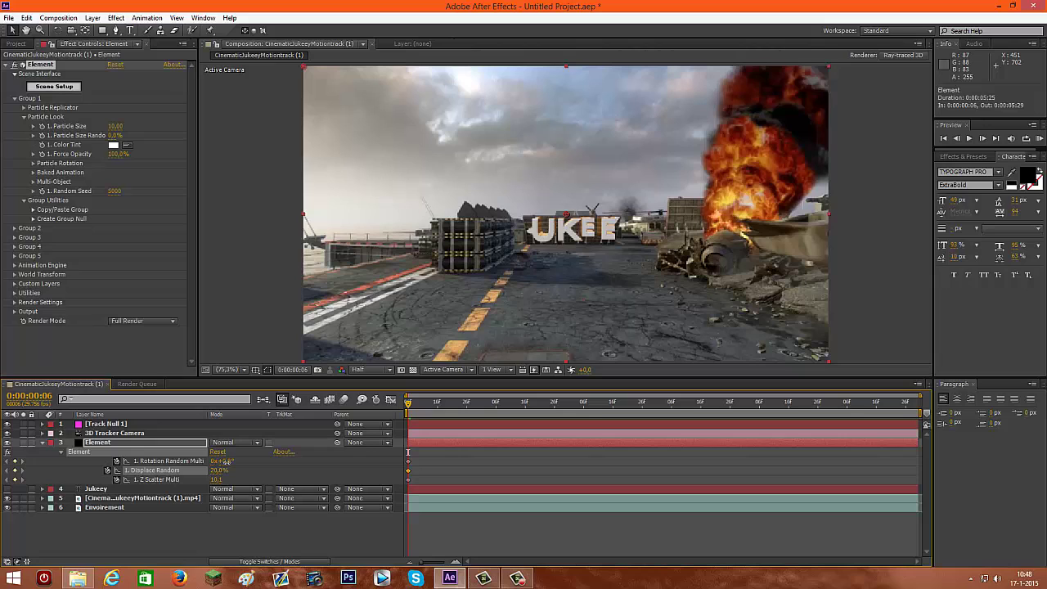
left_click_drag(224, 461, 283, 465)
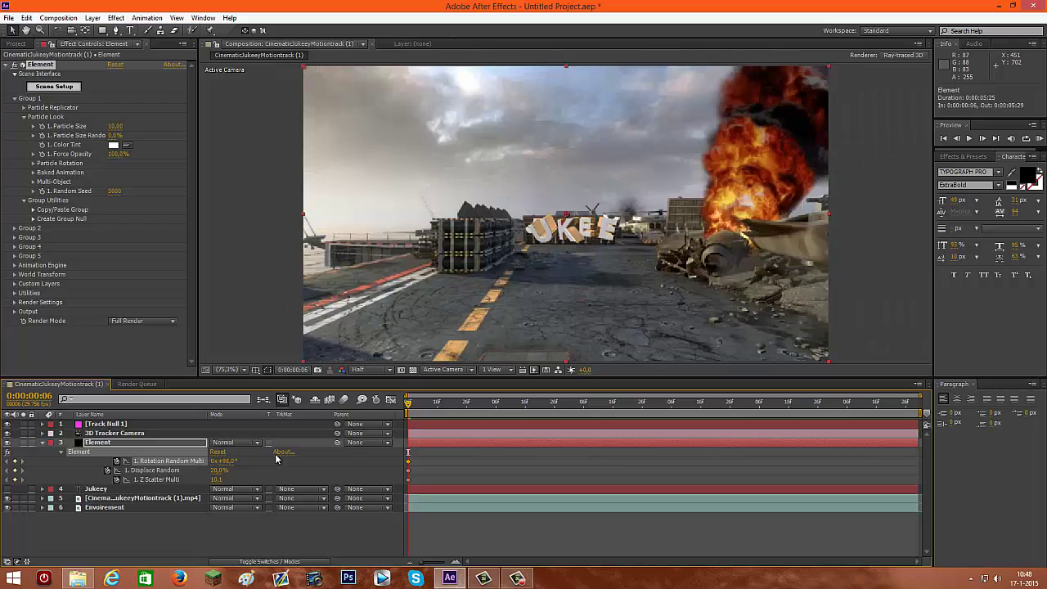
left_click_drag(219, 462, 362, 462)
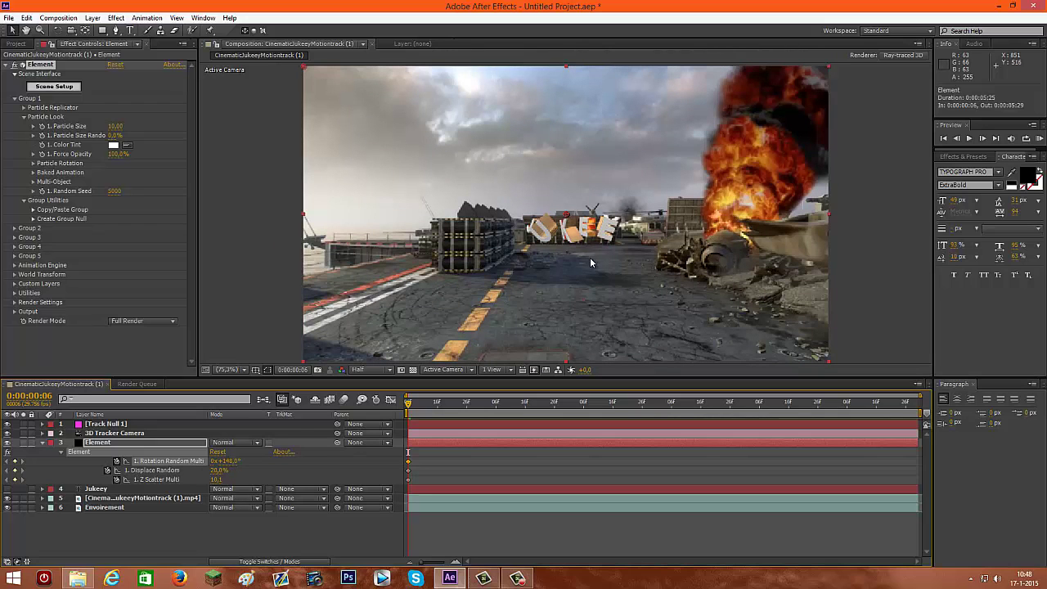
scroll(598, 249, "up", 1)
scroll(598, 250, "up", 2)
scroll(600, 278, "down", 3)
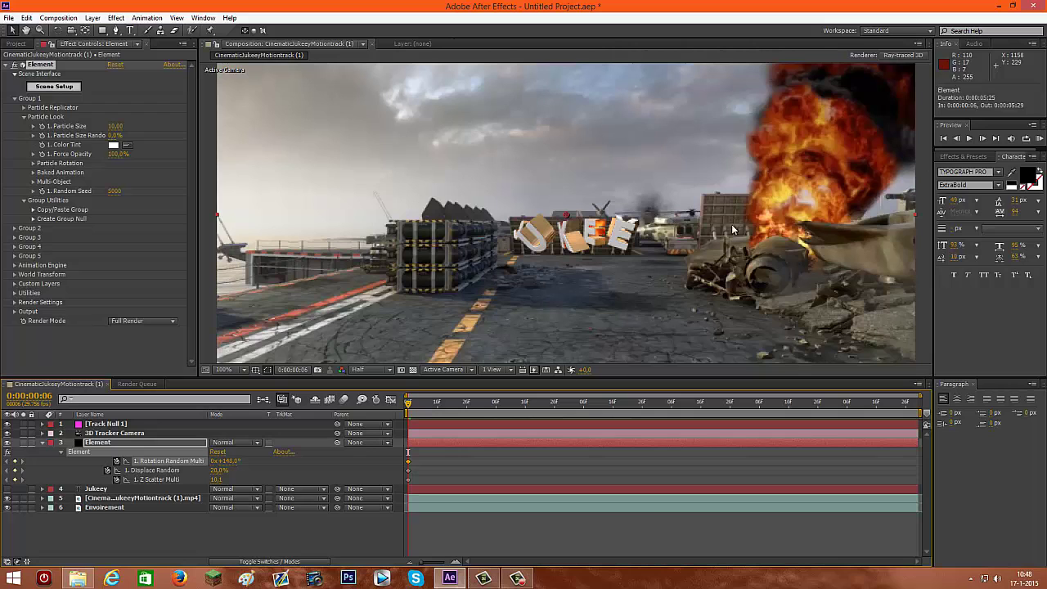
Increase Rotation Random Multi further and move the playhead to 0:00:00:19.
left_click_drag(220, 462, 264, 461)
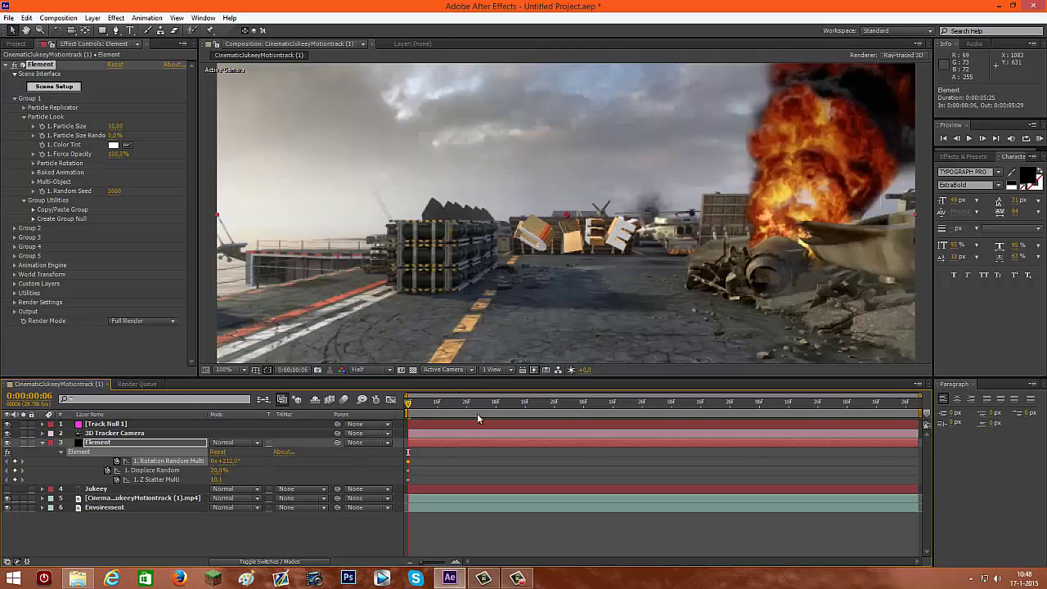
left_click(574, 401)
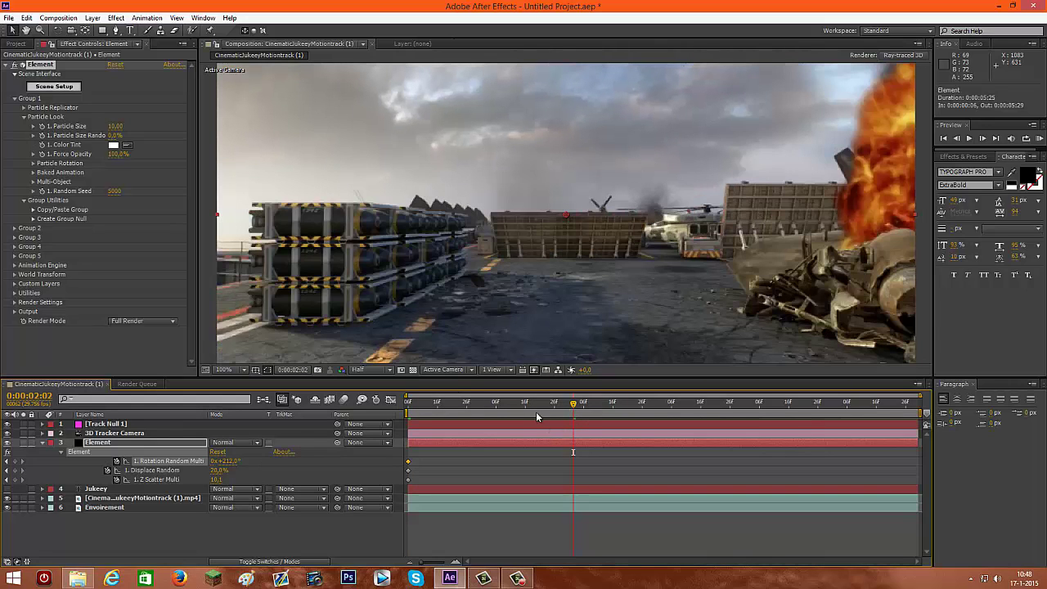
left_click(534, 404)
key("Page_Up")
key("Page_Up")
key("Page_Up")
key("Page_Up")
key("Page_Up")
key("Page_Up")
key("Page_Up")
key("Page_Up")
key("Page_Up")
key("Page_Up")
key("Page_Up")
key("Page_Up")
key("Page_Up")
key("Page_Up")
key("Page_Up")
key("Page_Up")
key("Page_Up")
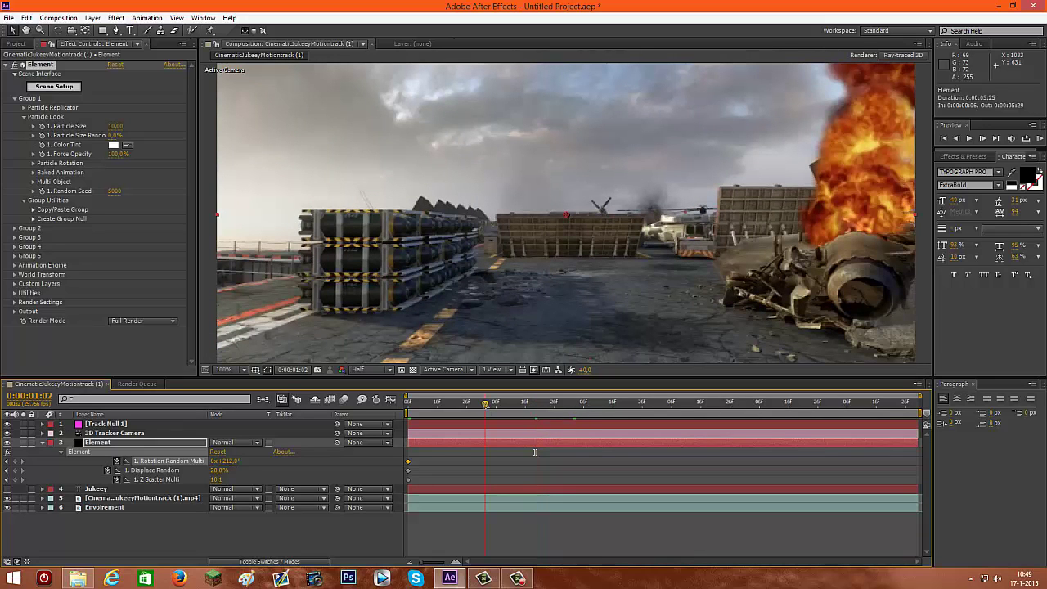
left_click_drag(484, 405, 472, 408)
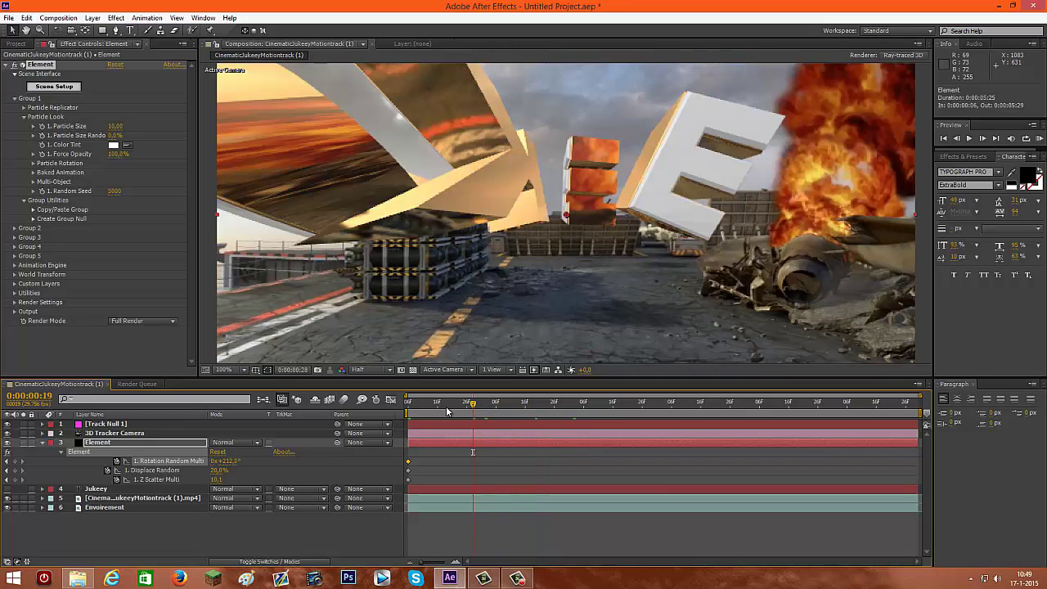
left_click(446, 406)
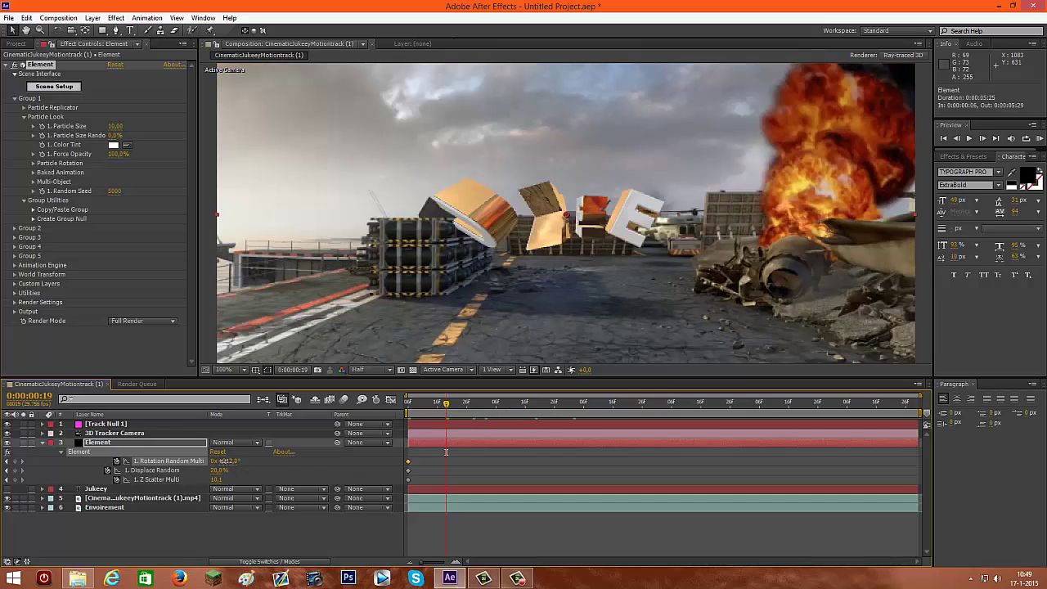
Keyframe Rotation Random Multi at 0° and Displace Random at 7% at 0:00:00:19.
left_click_drag(225, 462, 214, 462)
type("0")
key("Return")
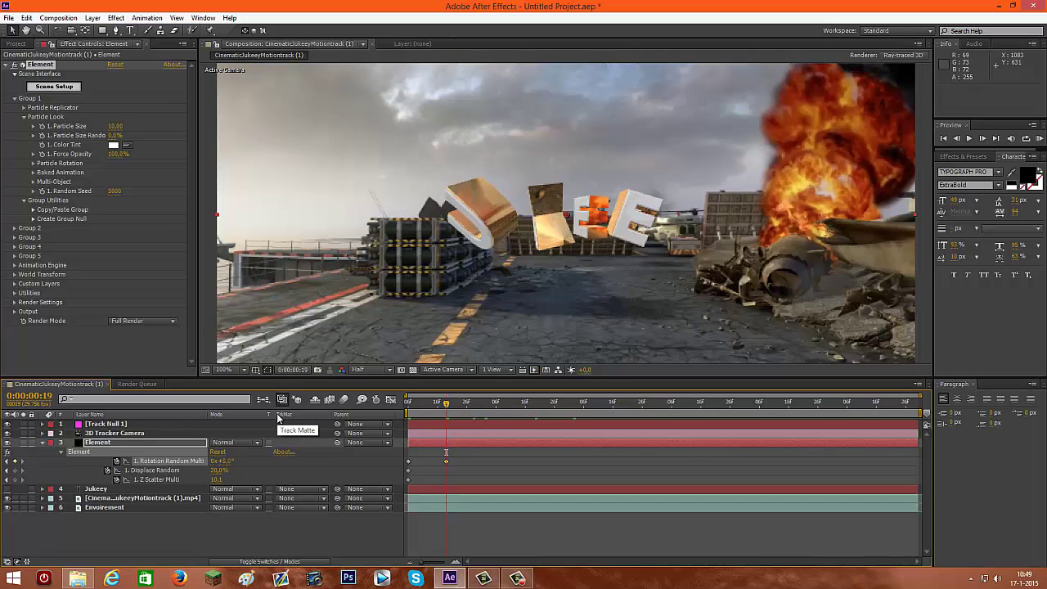
key("Tab")
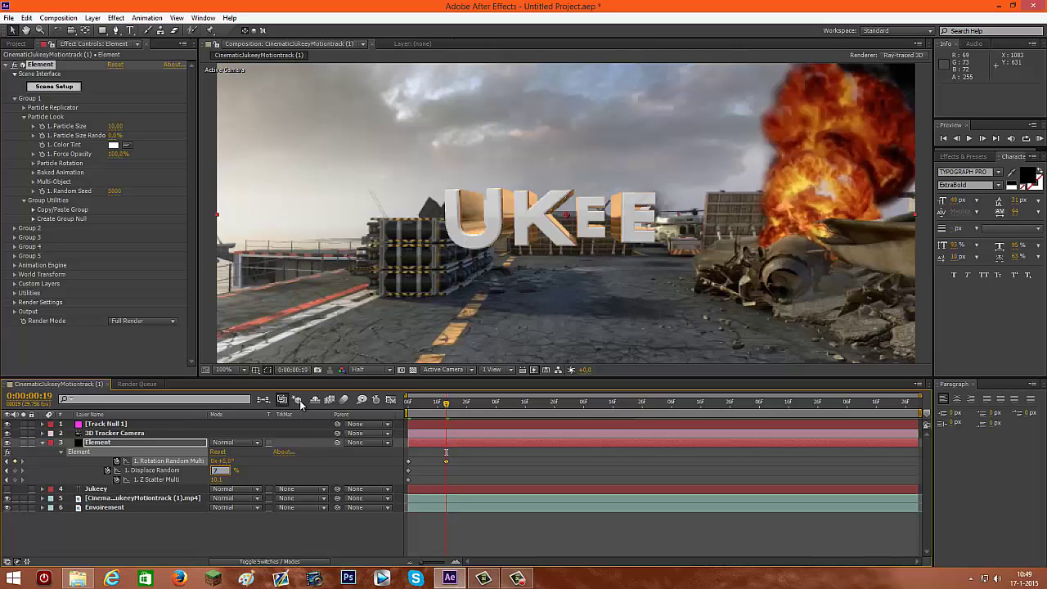
type("7")
key("Return")
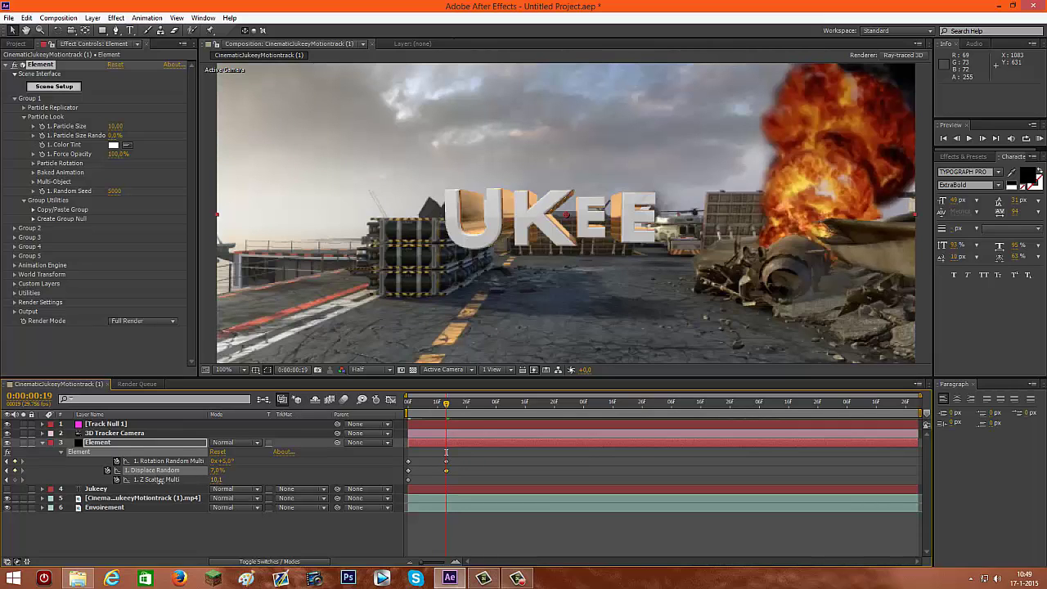
Set Z Scatter Multi to 1,0 at the same time.
left_click(160, 481)
left_click_drag(216, 480, 210, 480)
left_click(219, 480)
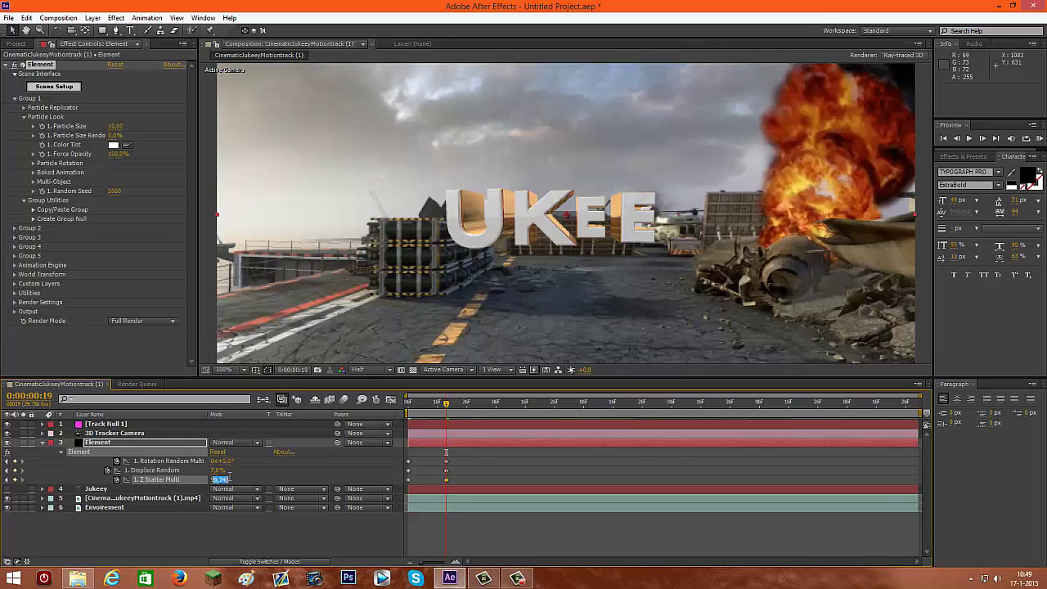
type("1")
key("Return")
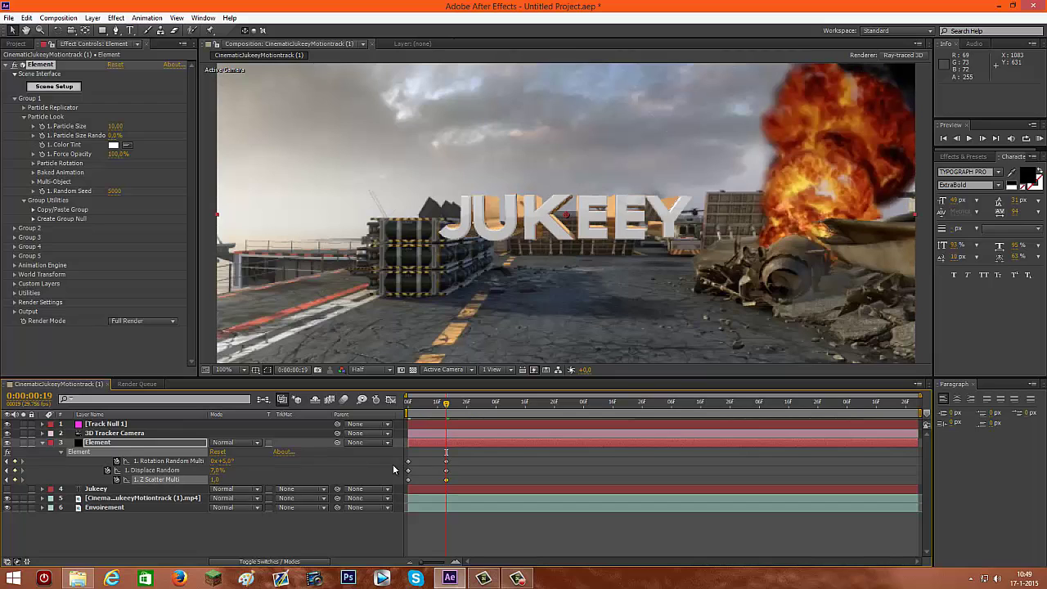
Shift the Z Scatter Multi keyframe later and move the Displace Random keyframe to 0:00:00:15.
left_click_drag(448, 481, 467, 478)
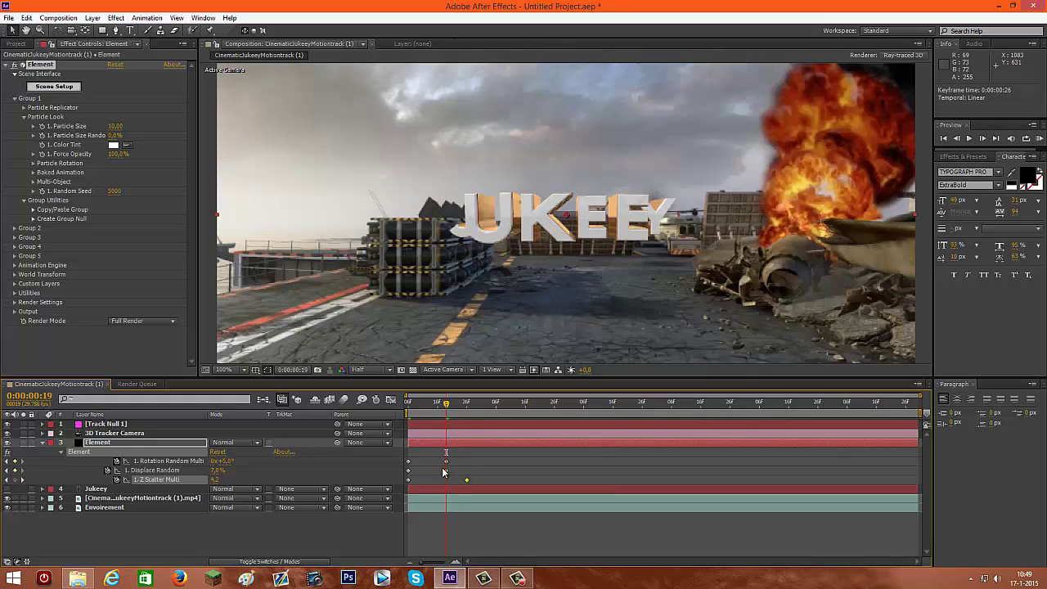
left_click_drag(441, 472, 434, 472)
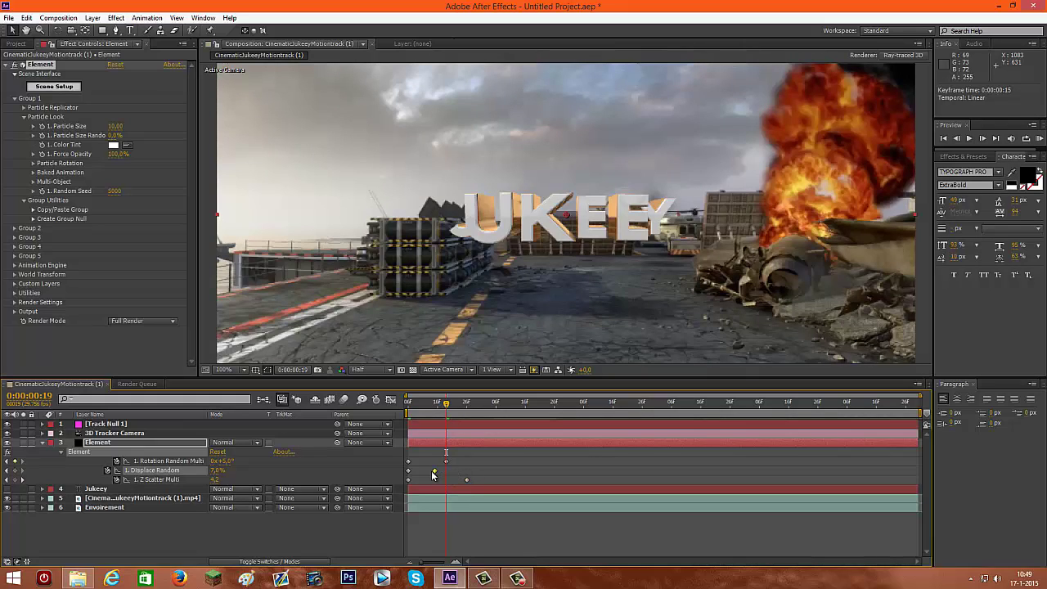
left_click(409, 405)
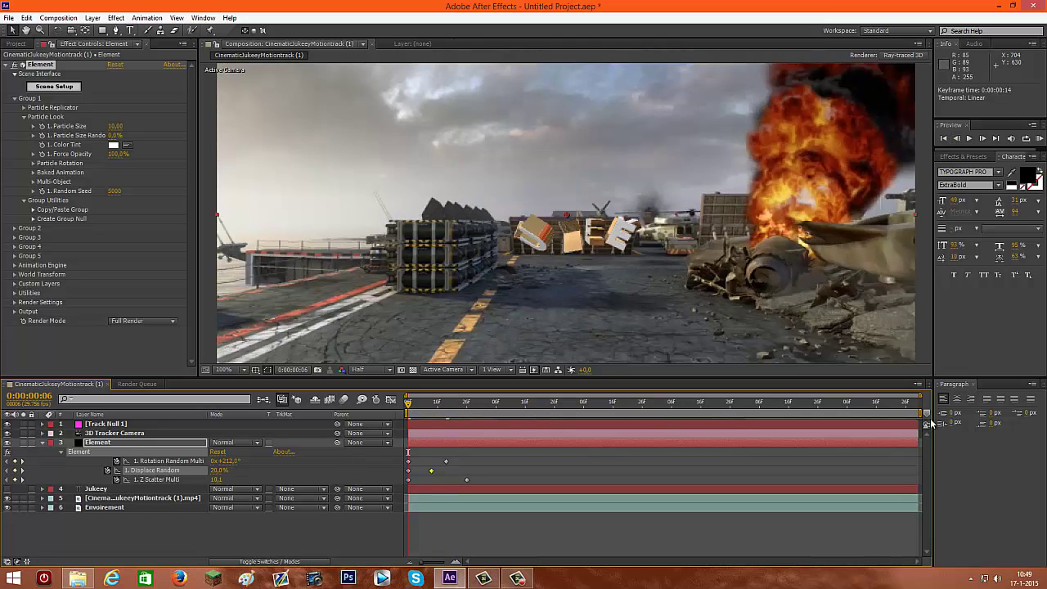
End the work area near 0:00:00:29 and run a RAM preview of the fly-in.
left_click_drag(919, 402, 480, 401)
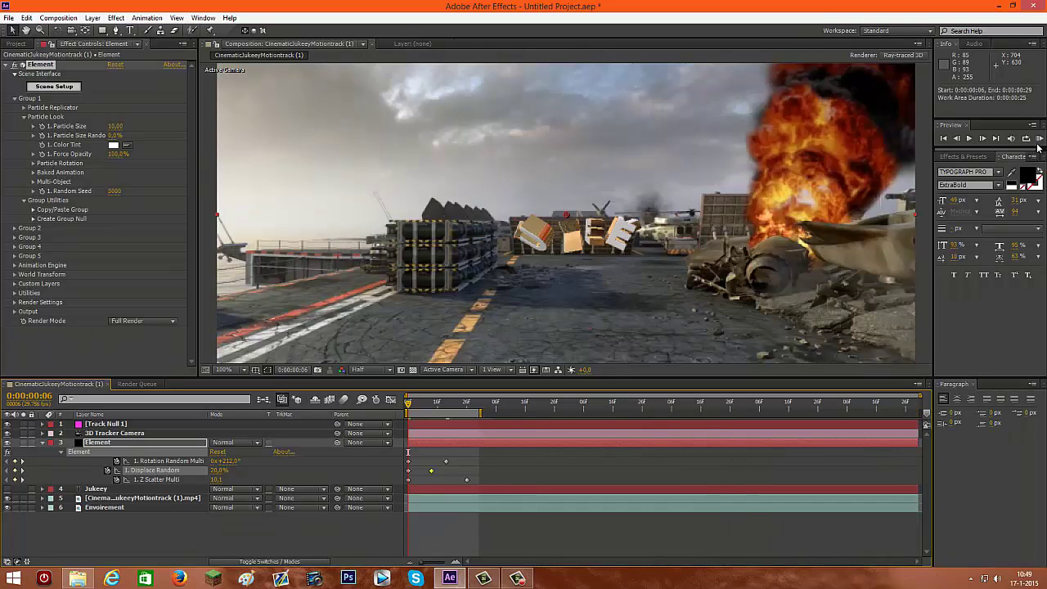
left_click(1038, 139)
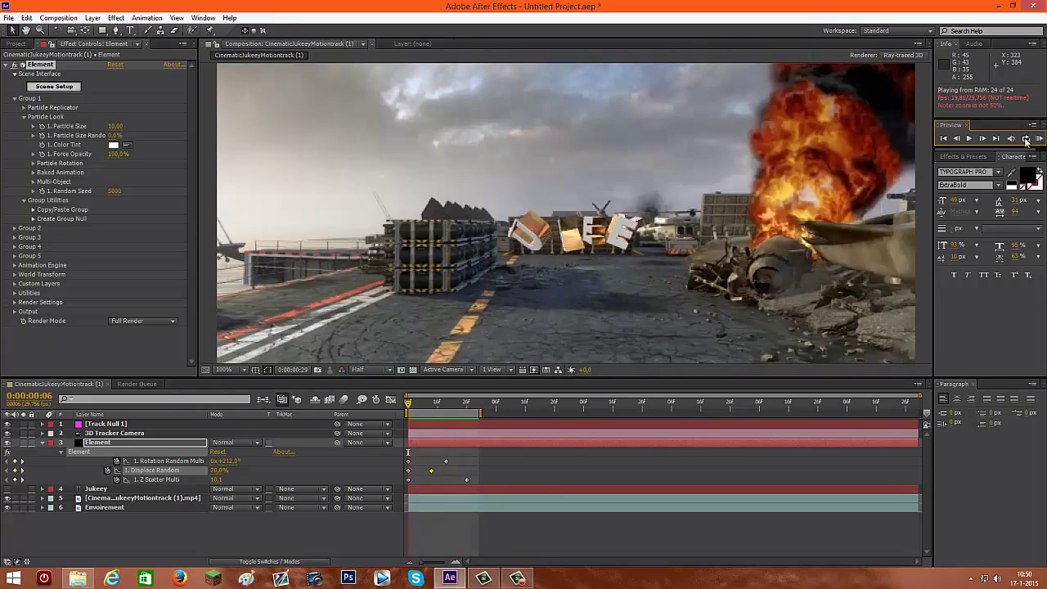
left_click(281, 476)
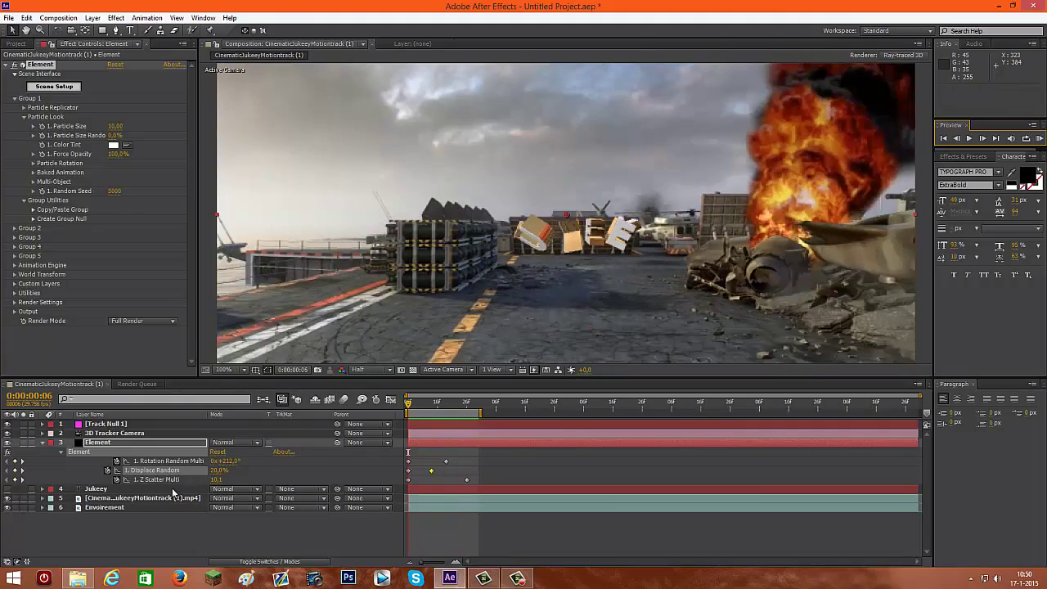
Minimize After Effects and Explorer, drag the Nova 2d logo onto After Effects, then minimize the frozen window.
left_click(997, 5)
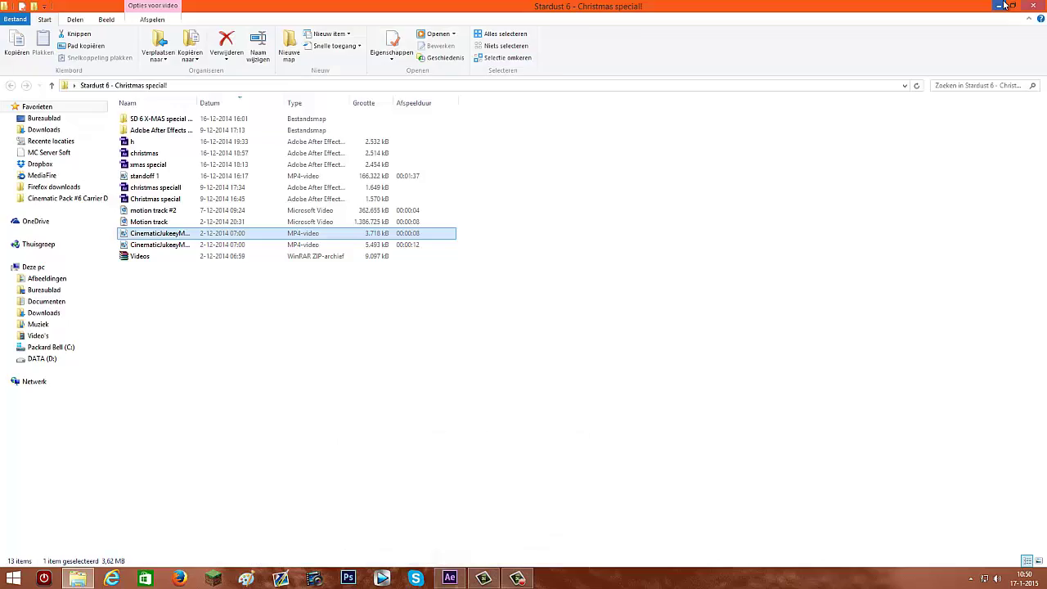
left_click(1005, 5)
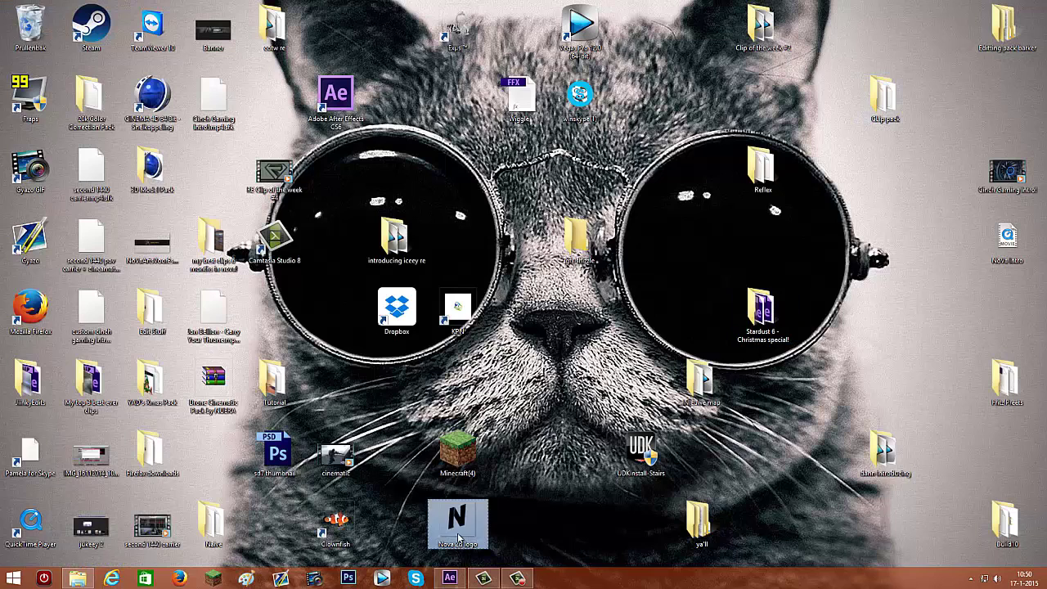
left_click_drag(458, 536, 114, 324)
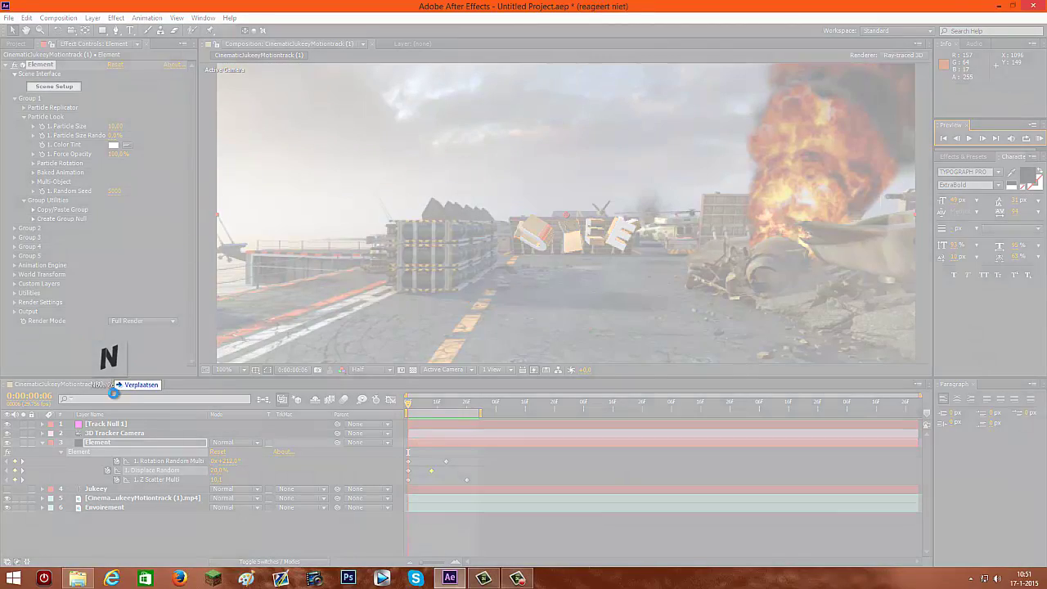
left_click(999, 6)
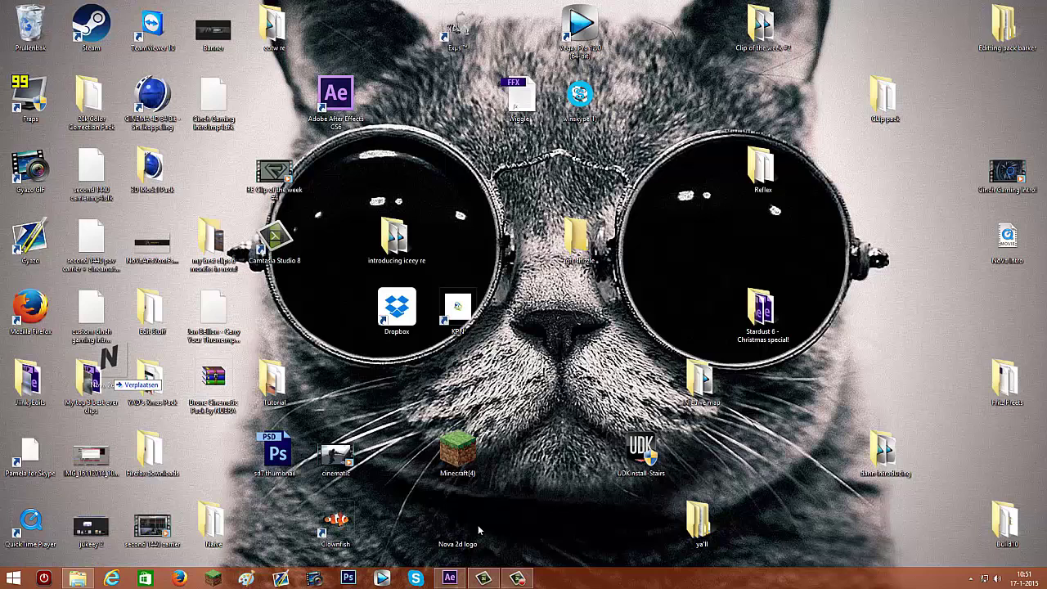
Open the Camtasia Recorder control panel from the taskbar.
left_click(517, 578)
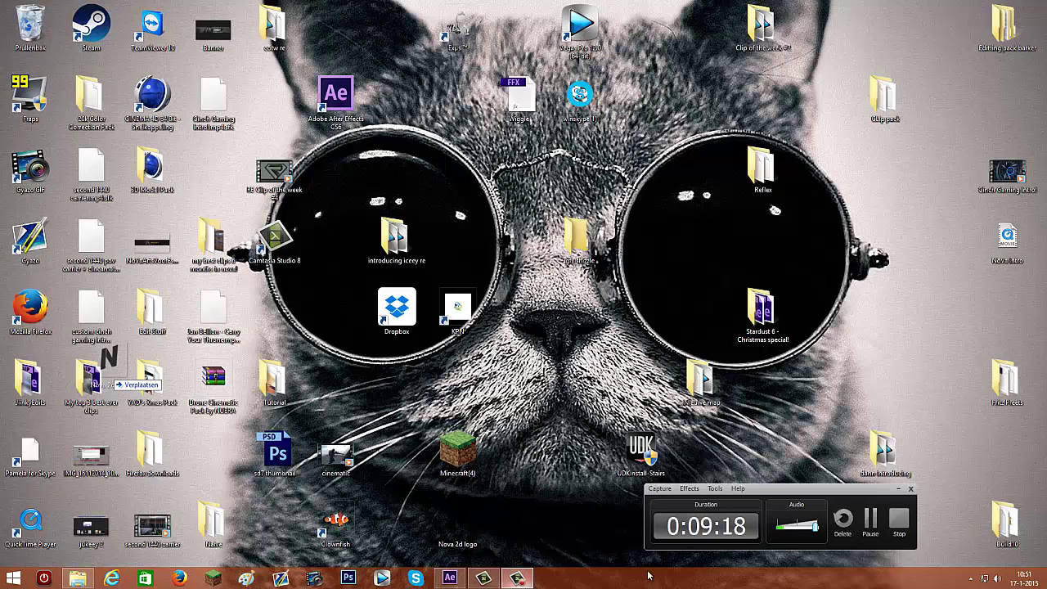